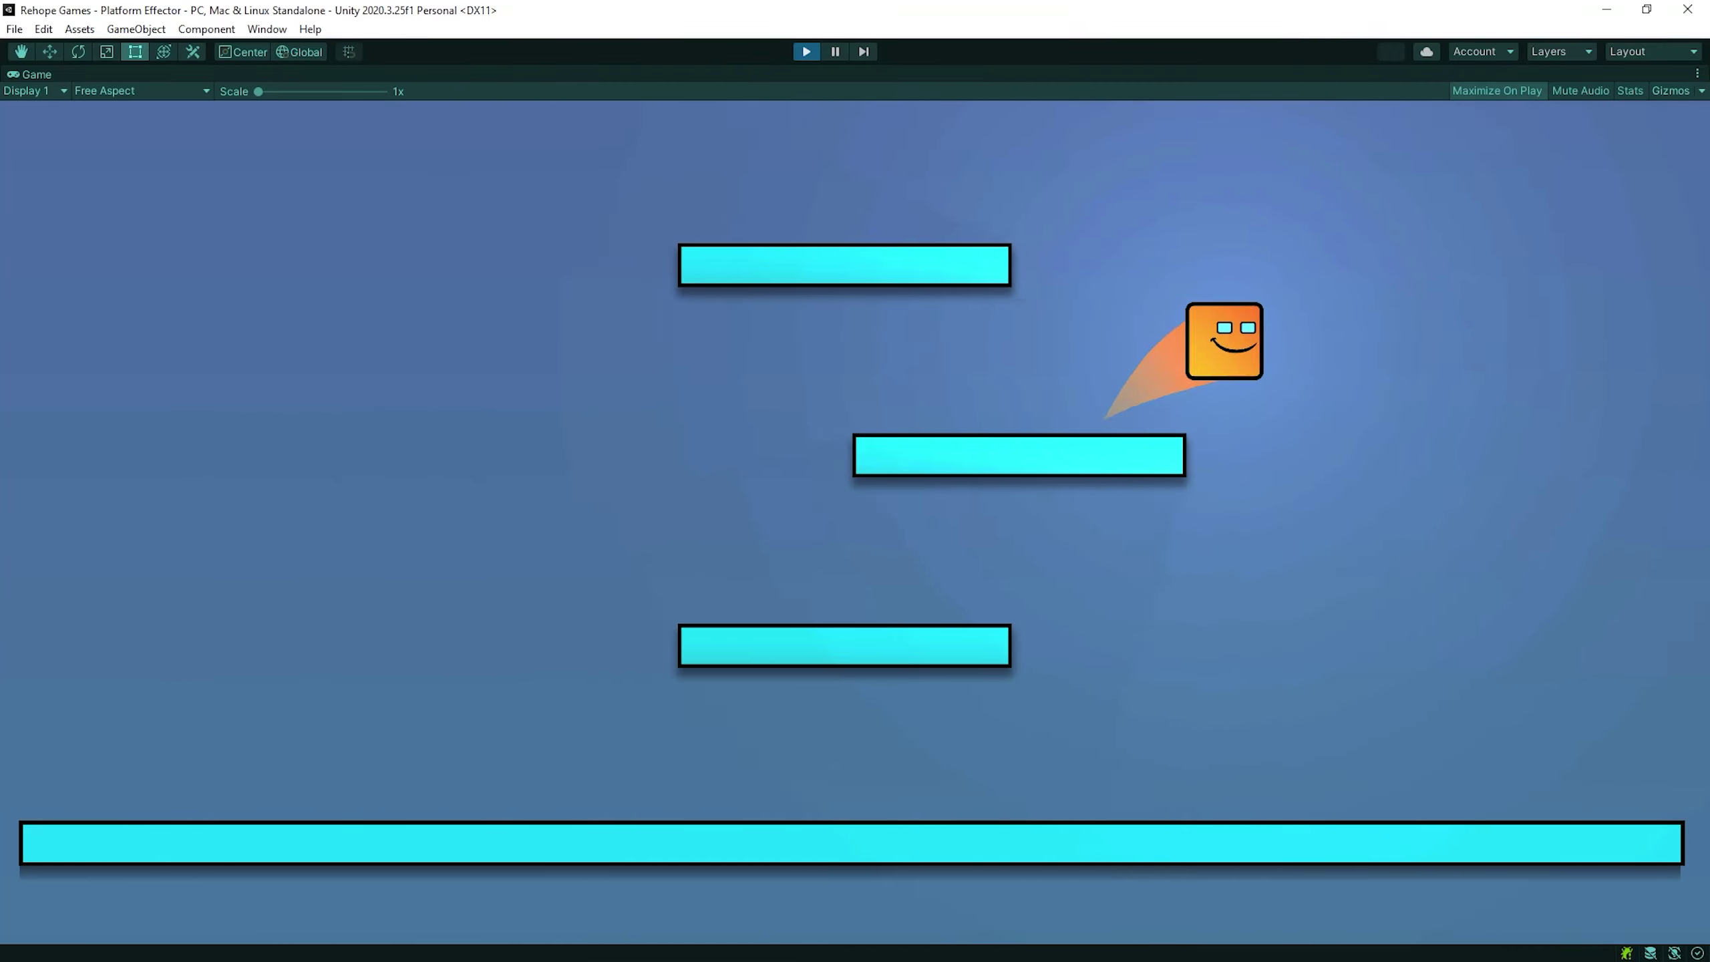
Step: Play-test the finished level by moving and jumping the orange character between the ground and the three floating platforms
key(Left)
key(space)
key(Right)
key(Left)
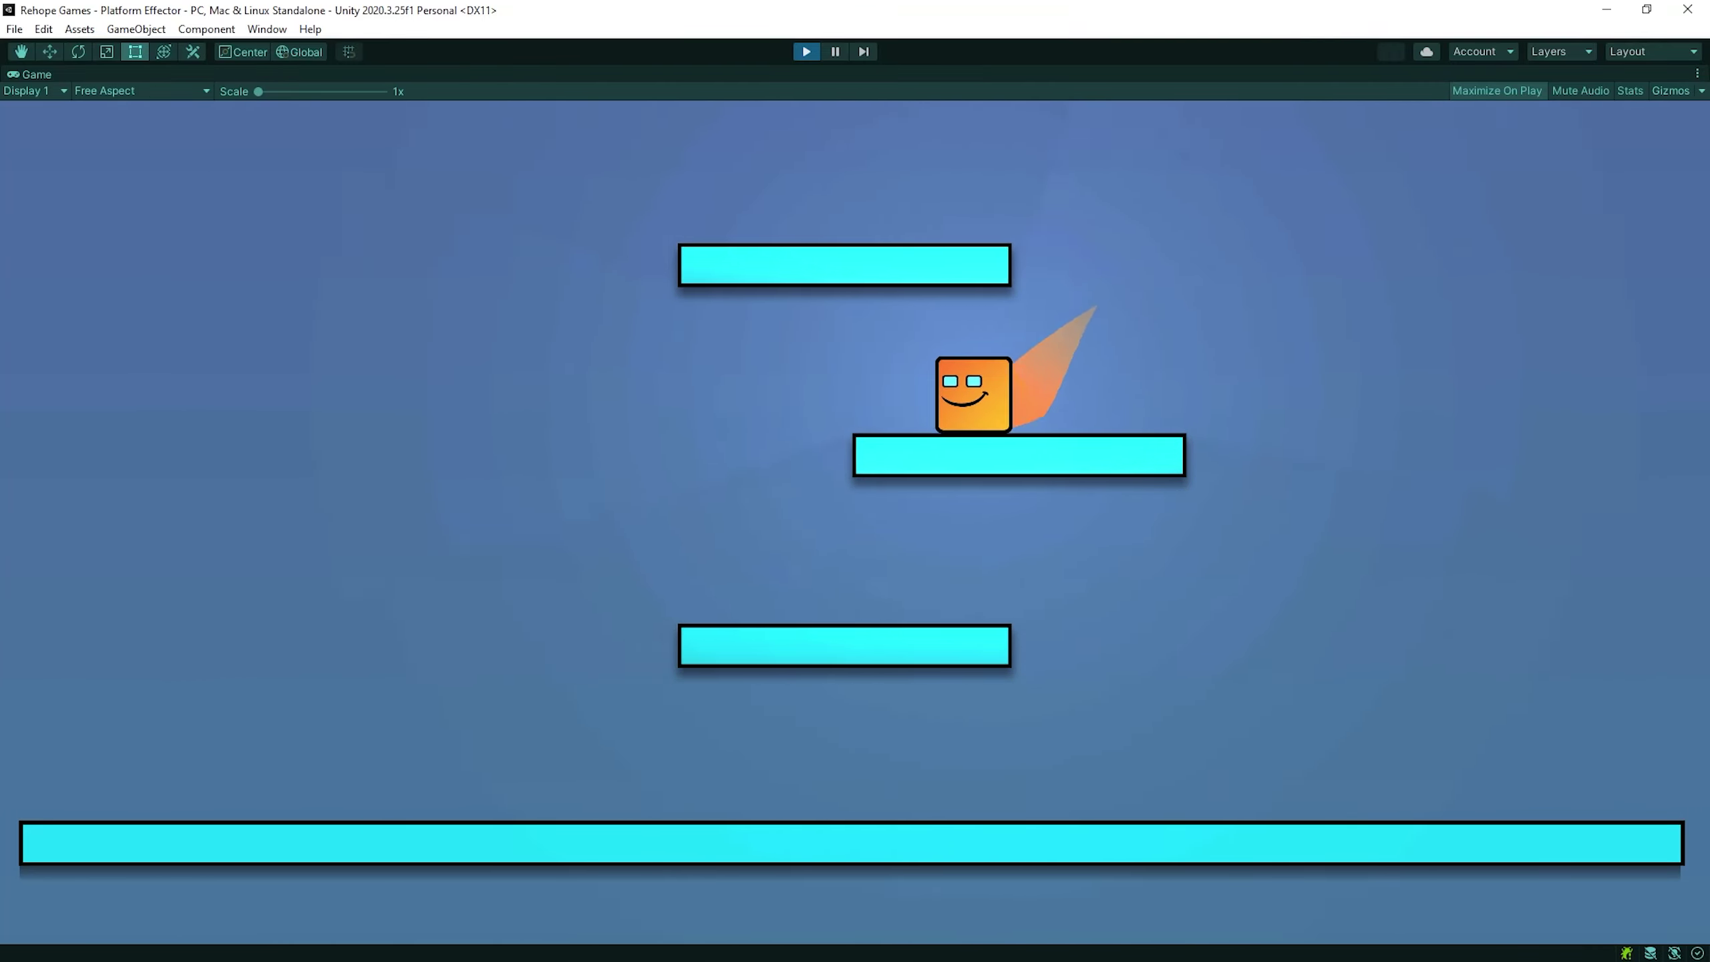
key(Right)
key(Left)
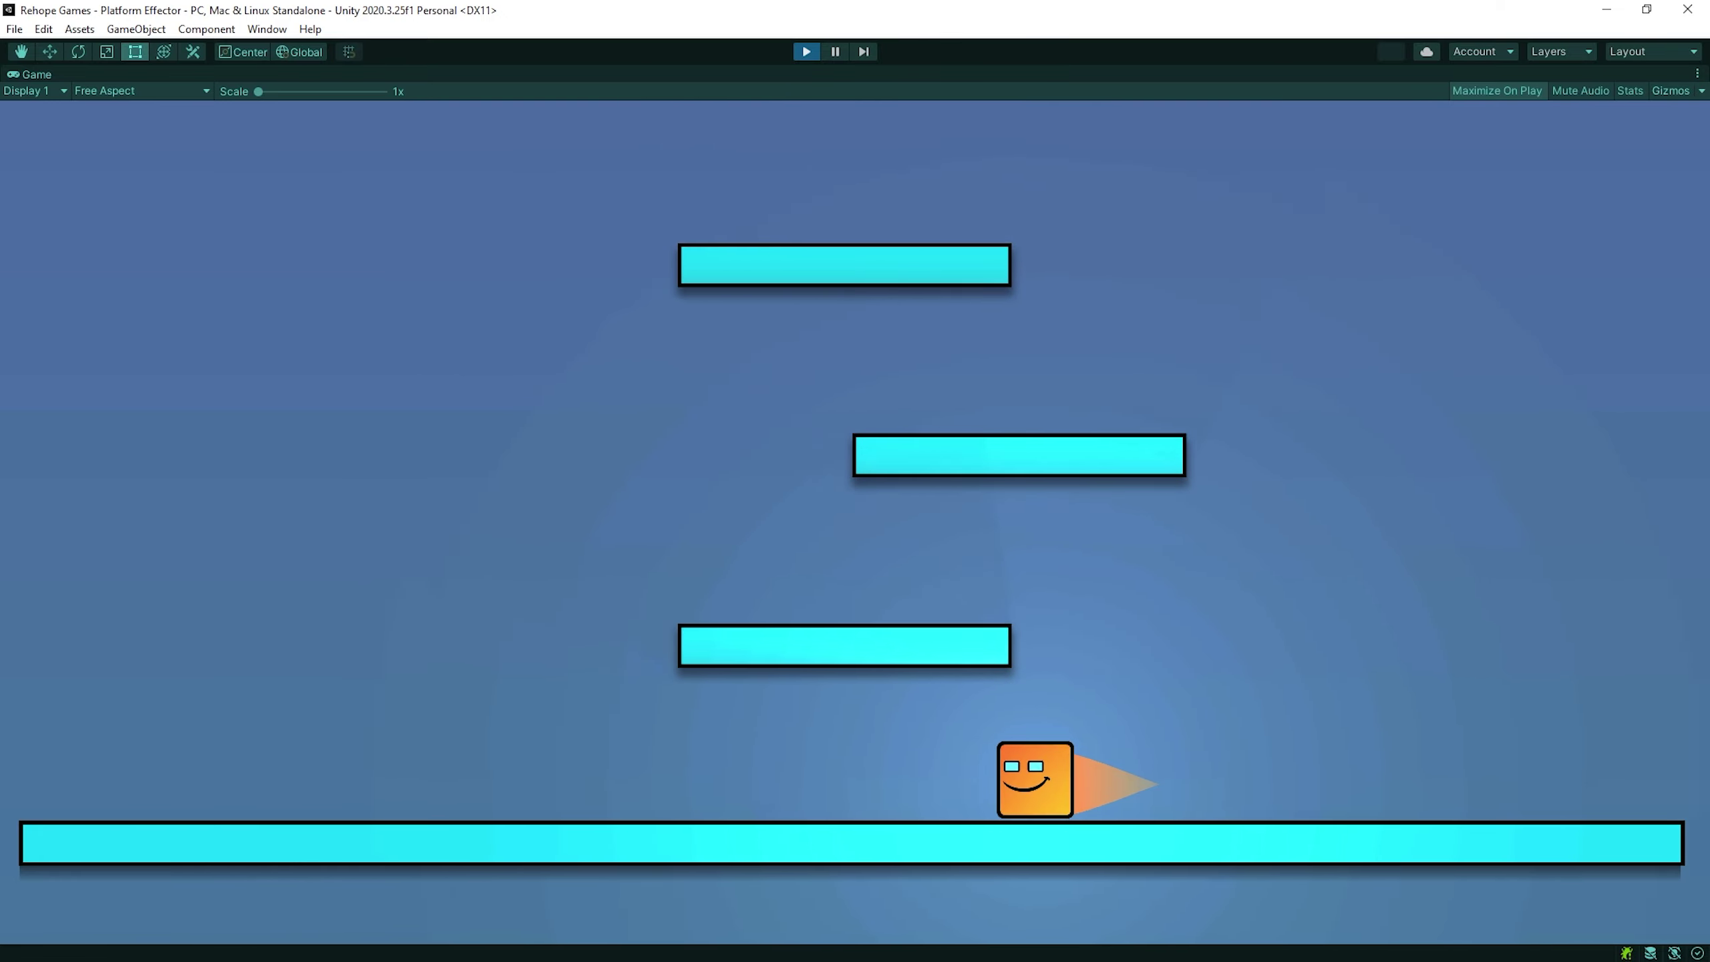
key(space)
key(Right)
key(space)
key(Left)
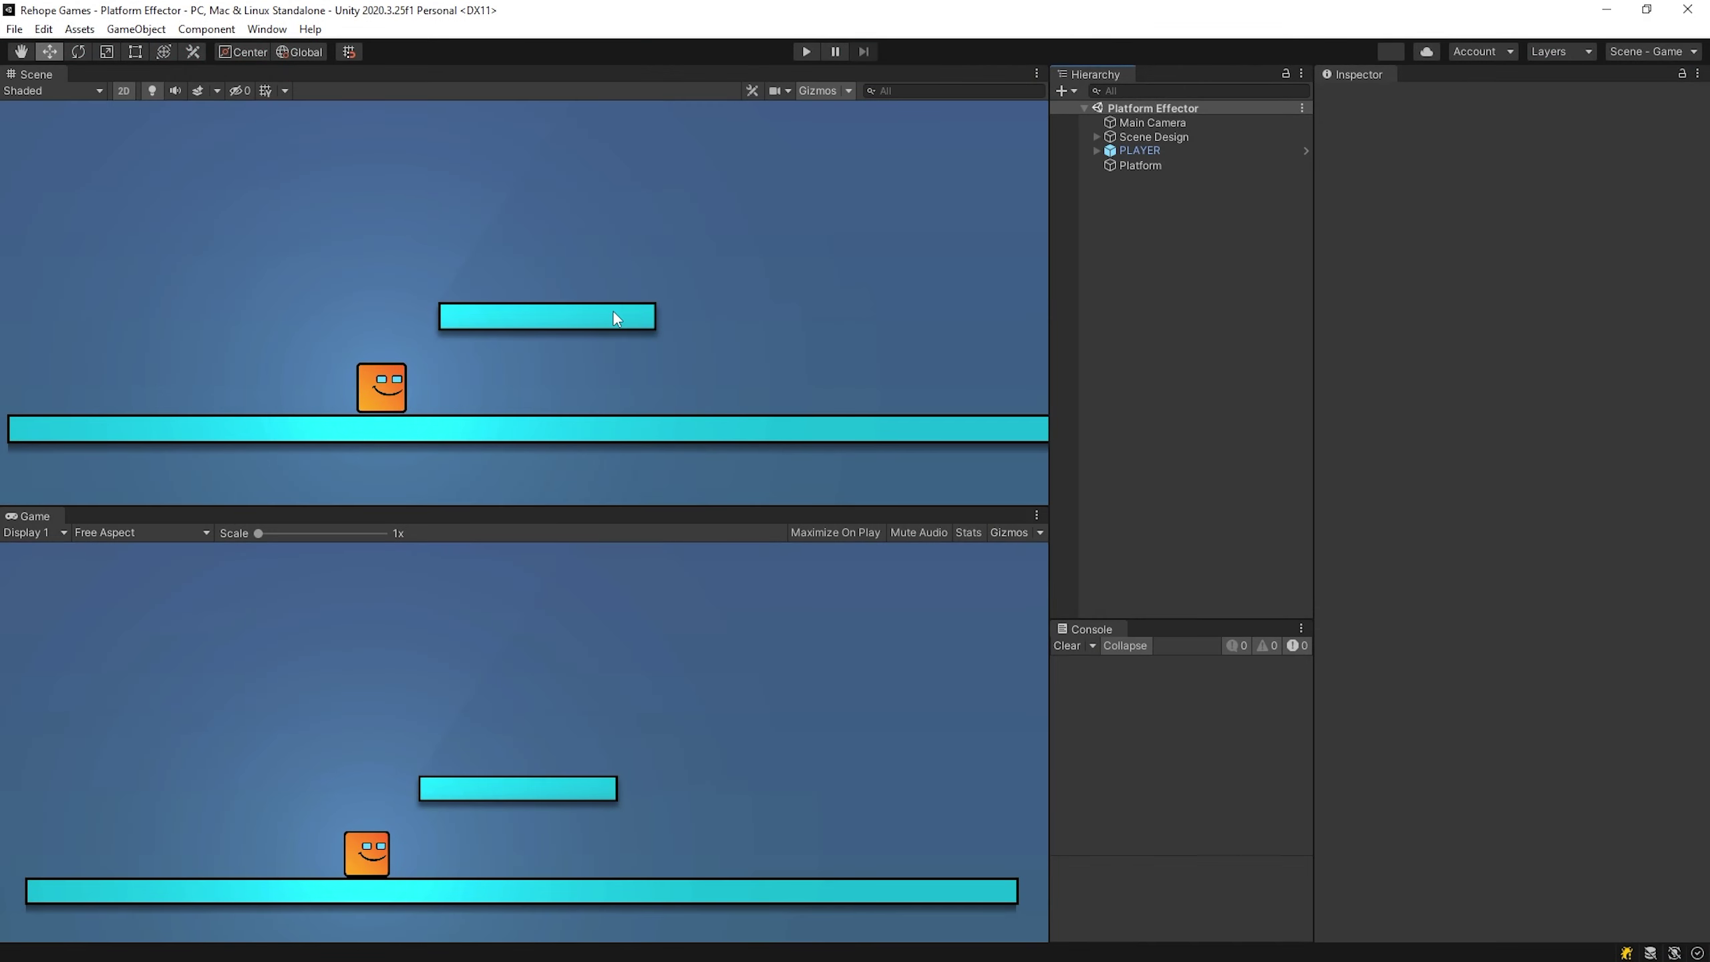
Step: Select the Platform object, run the game to test jumping onto it from the side and from below, and stop playback
click(614, 313)
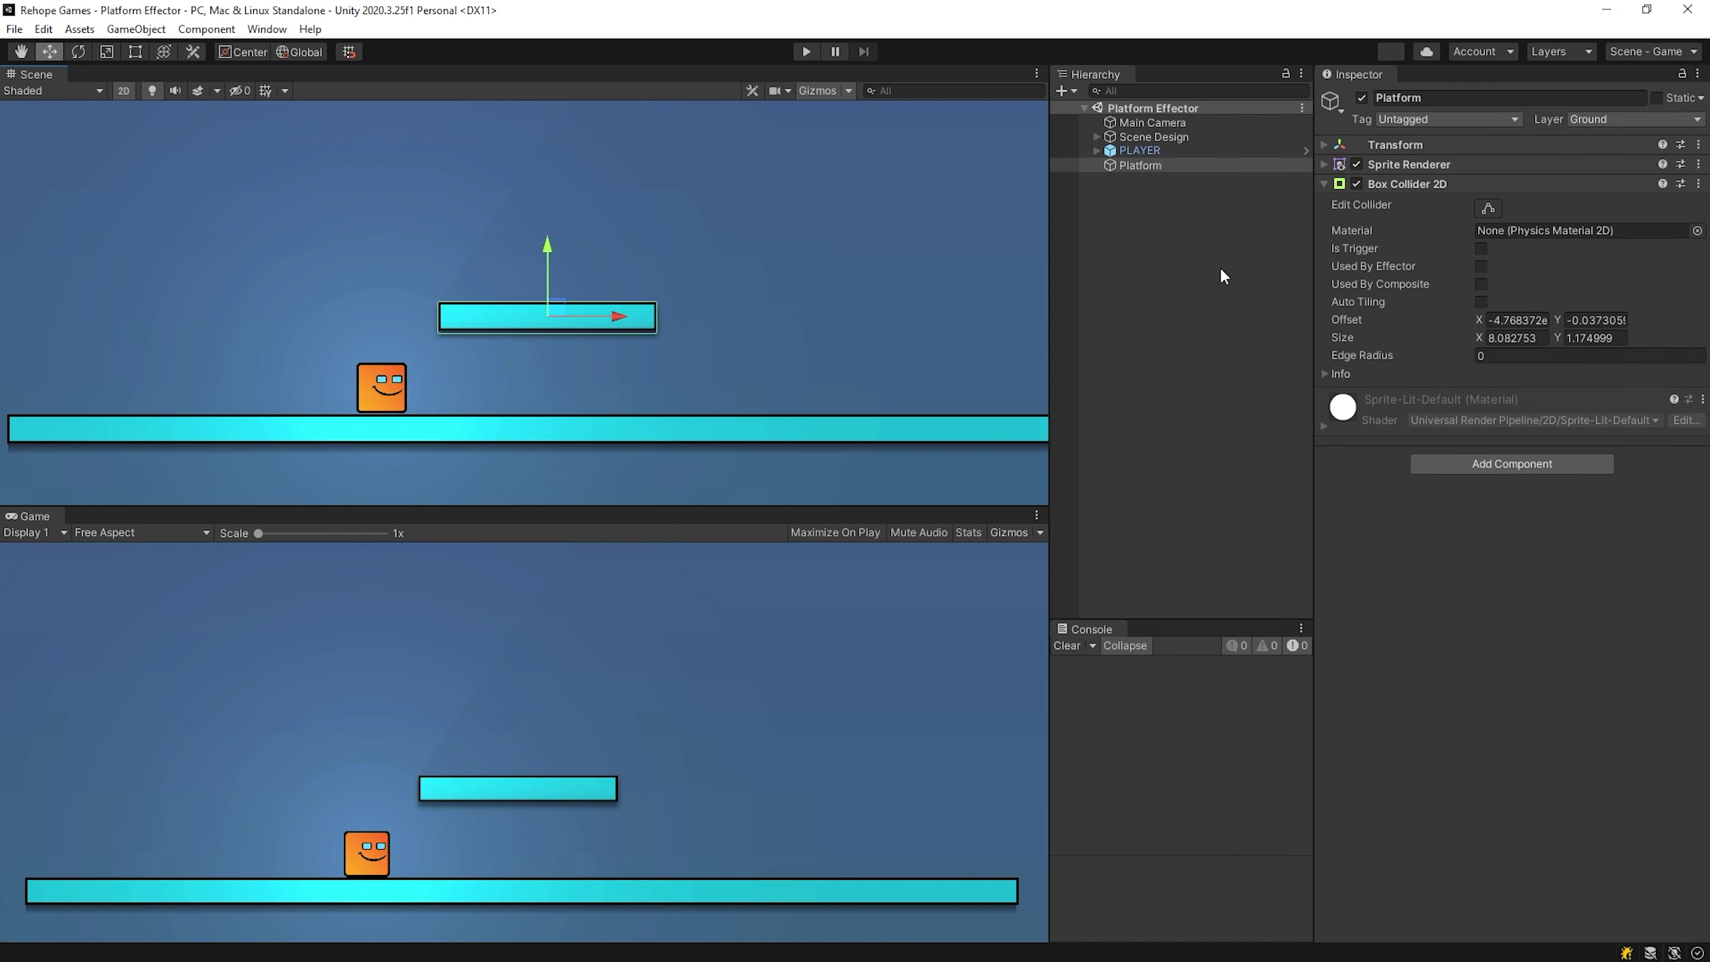
click(805, 51)
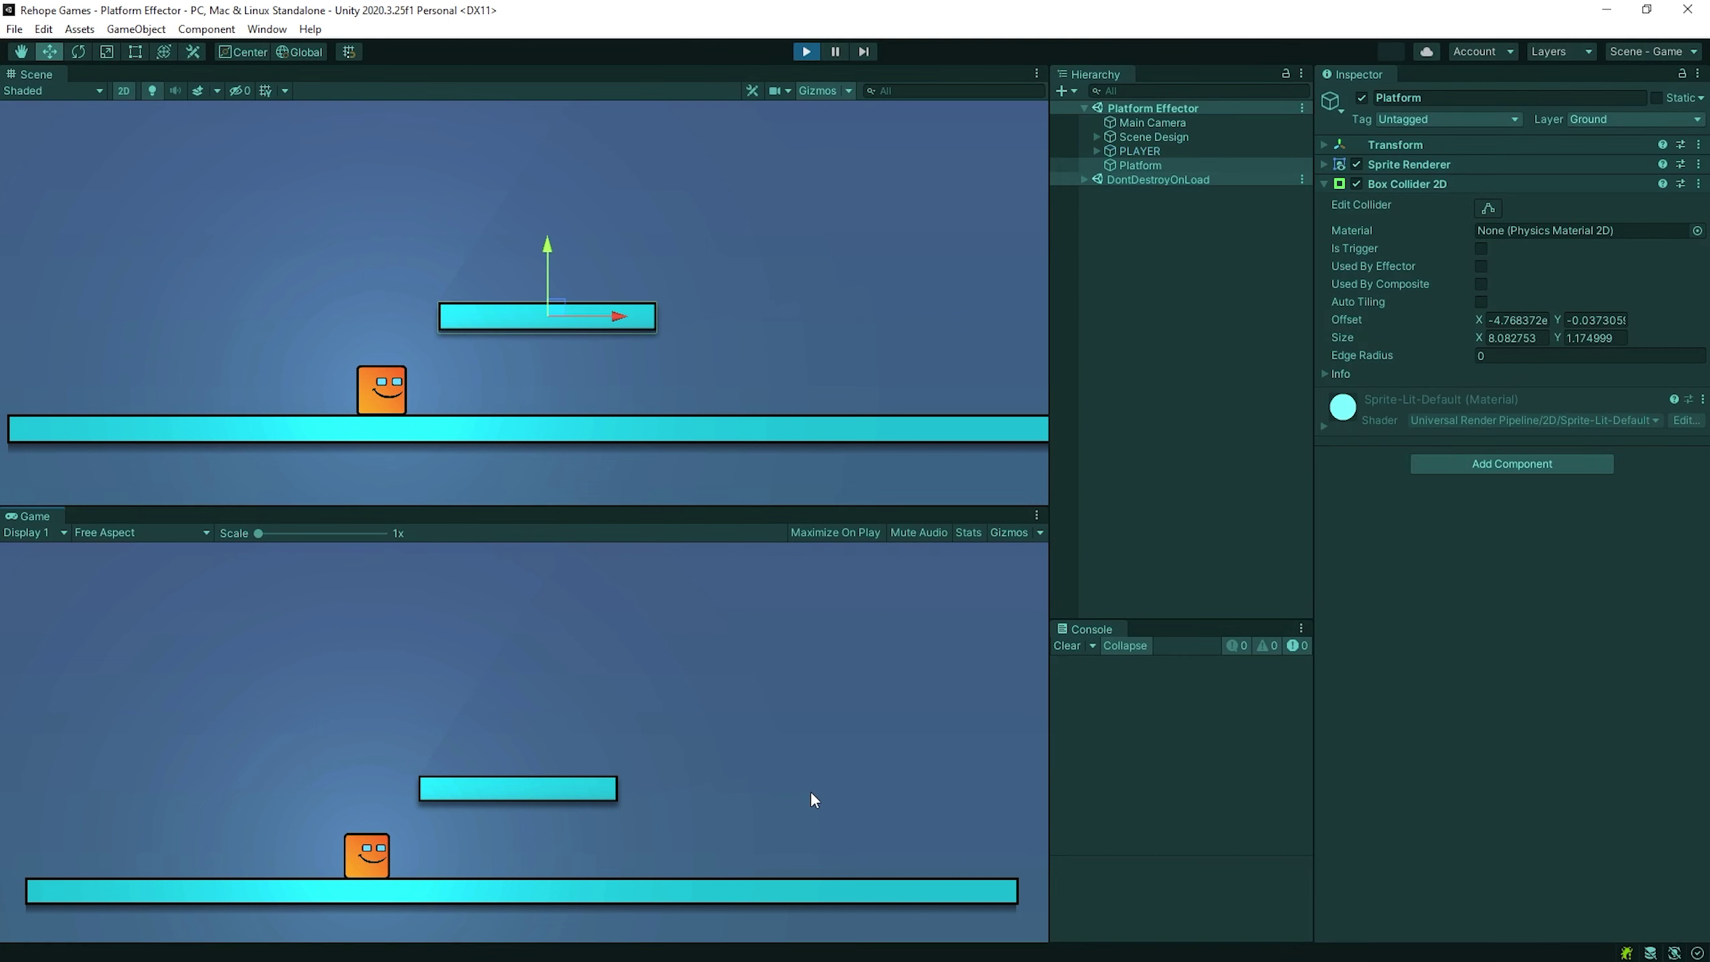
key(Right)
key(space)
key(Left)
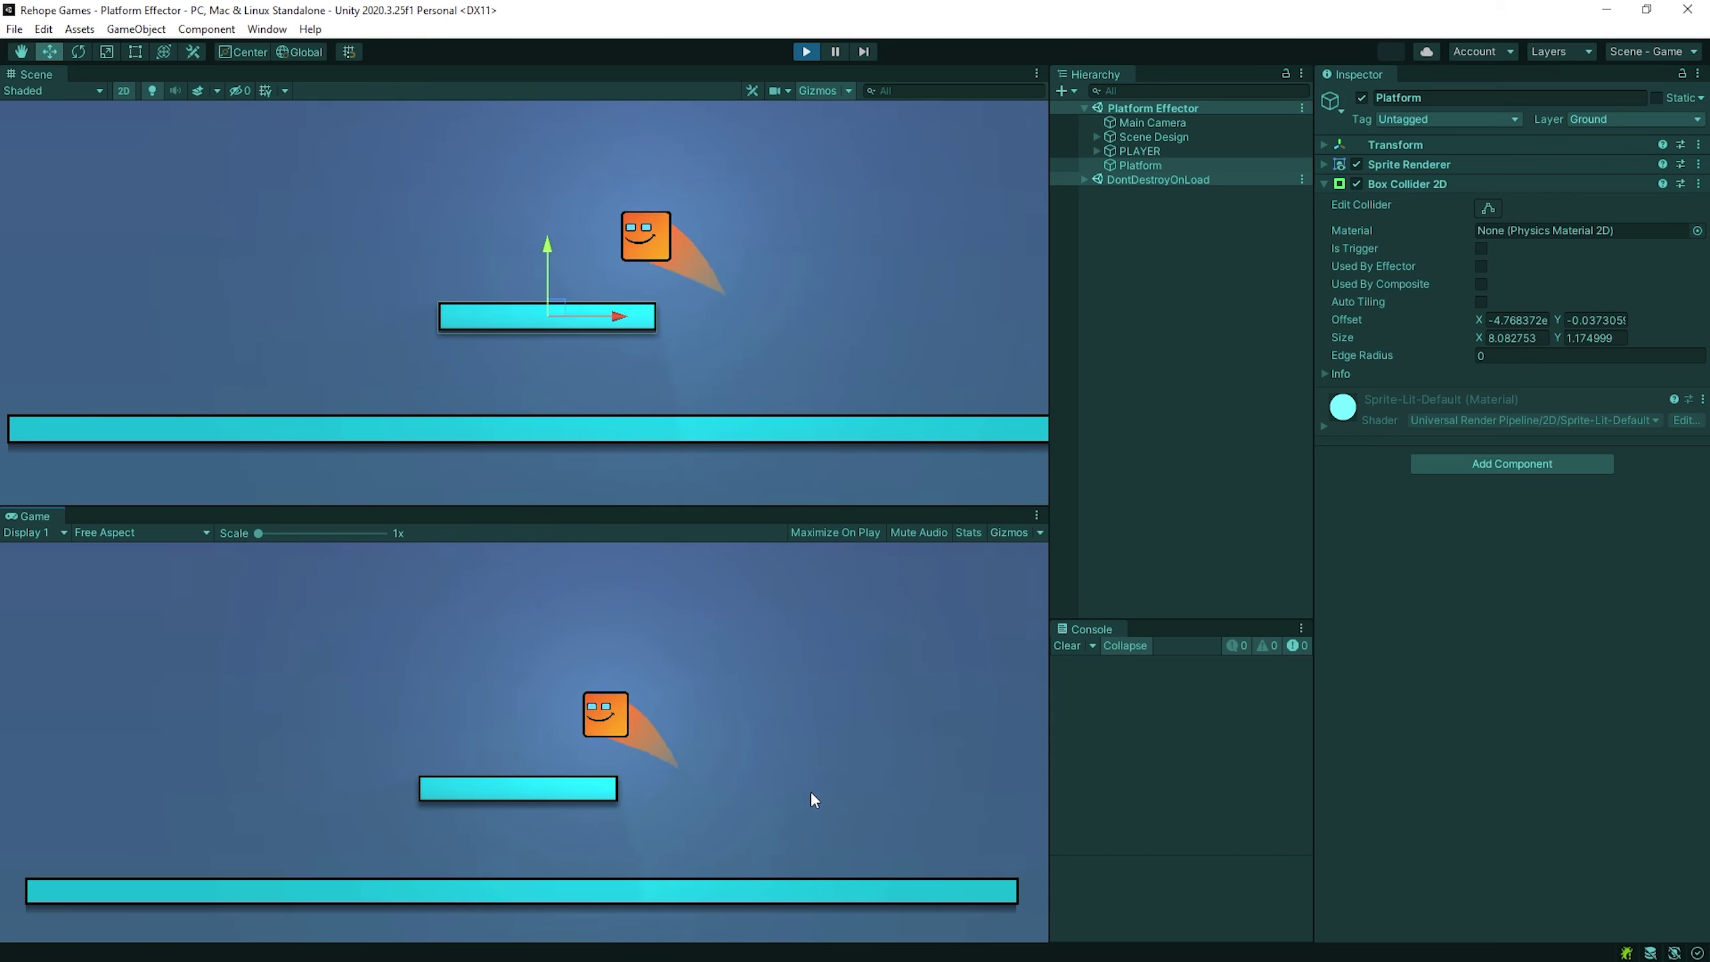
key(Right)
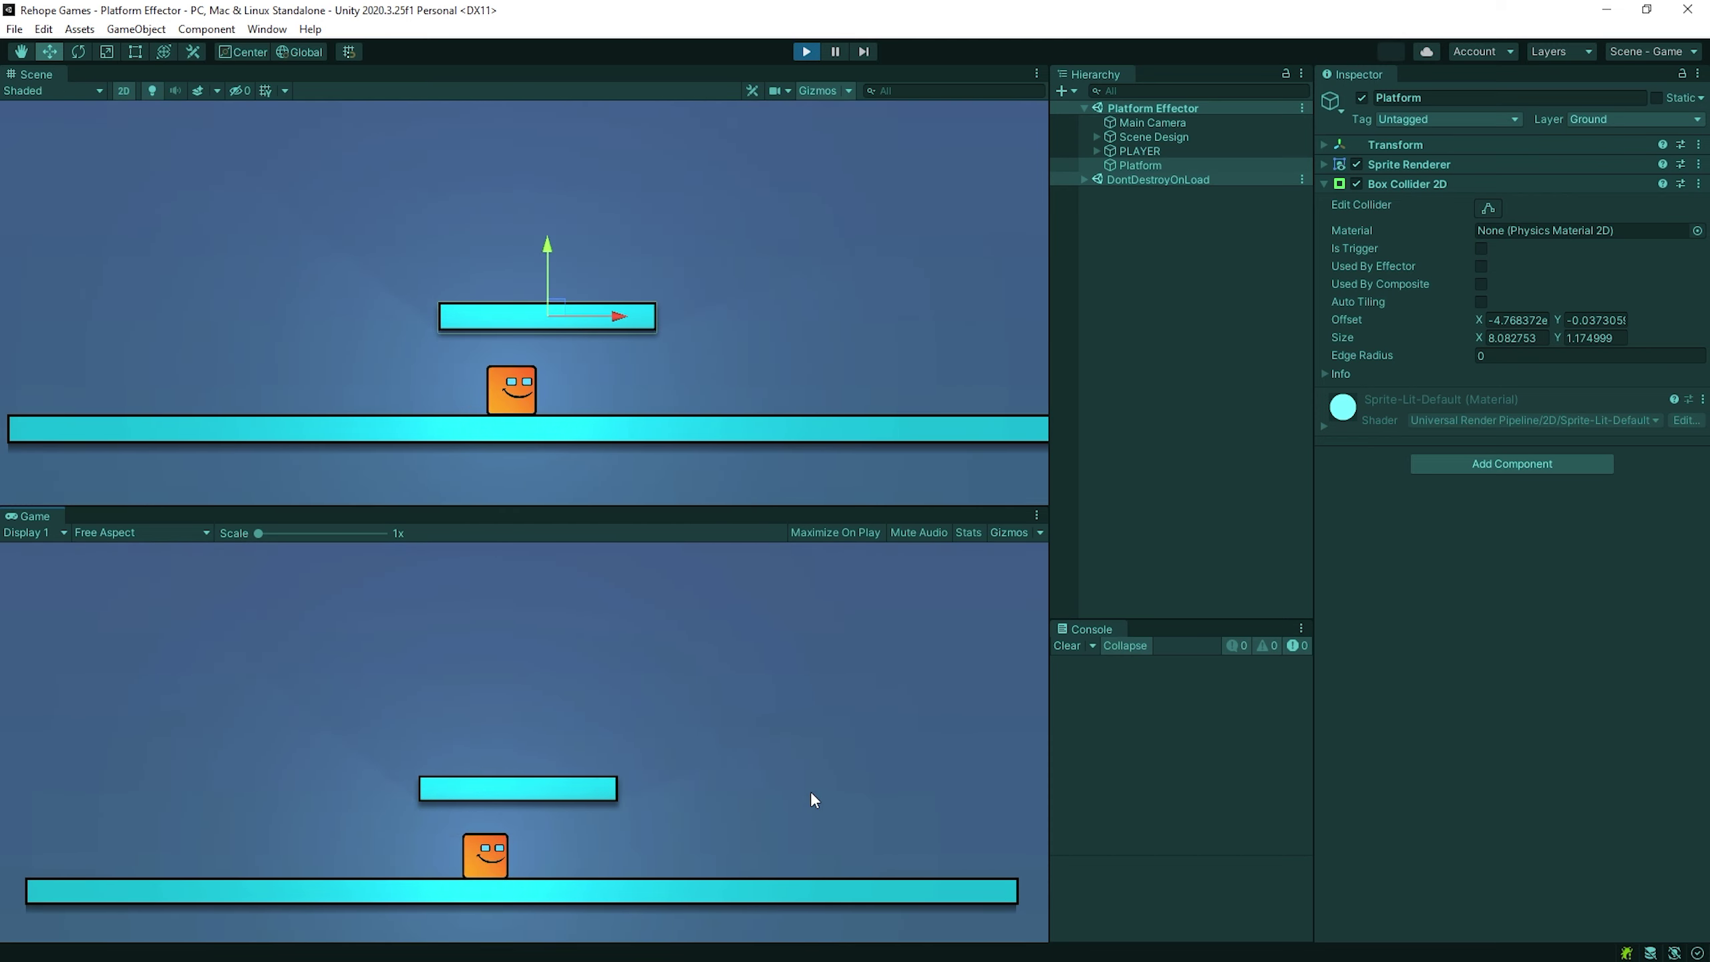
key(Right)
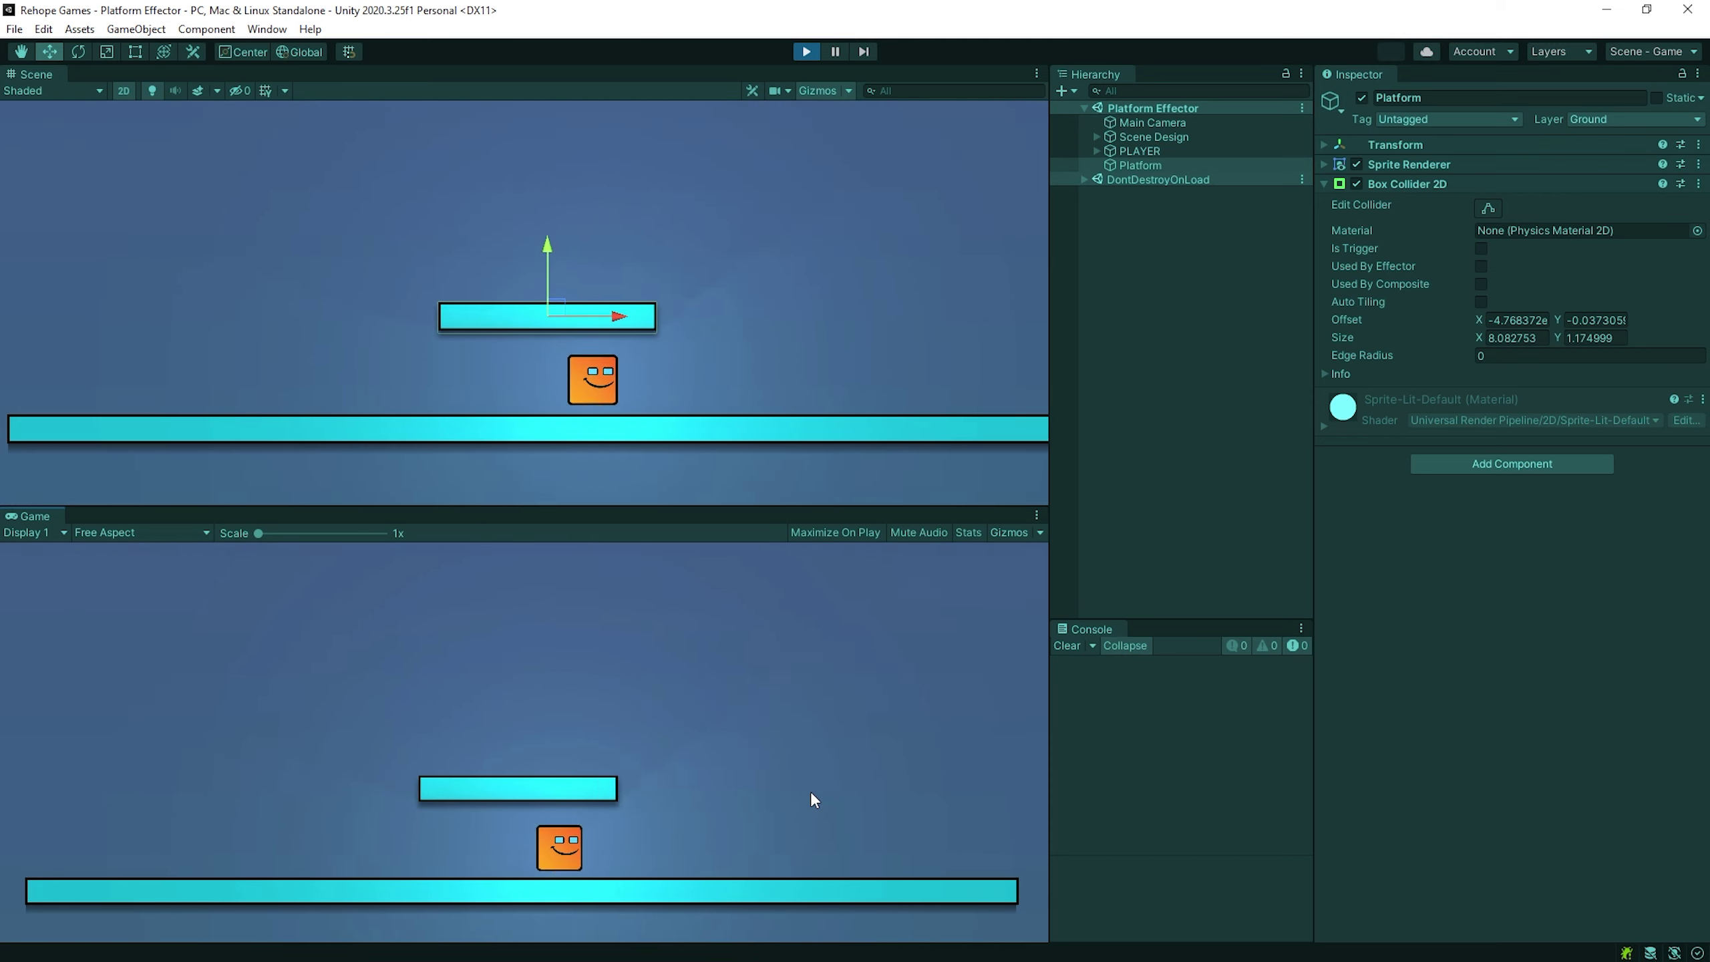
key(Right)
key(space)
key(Left)
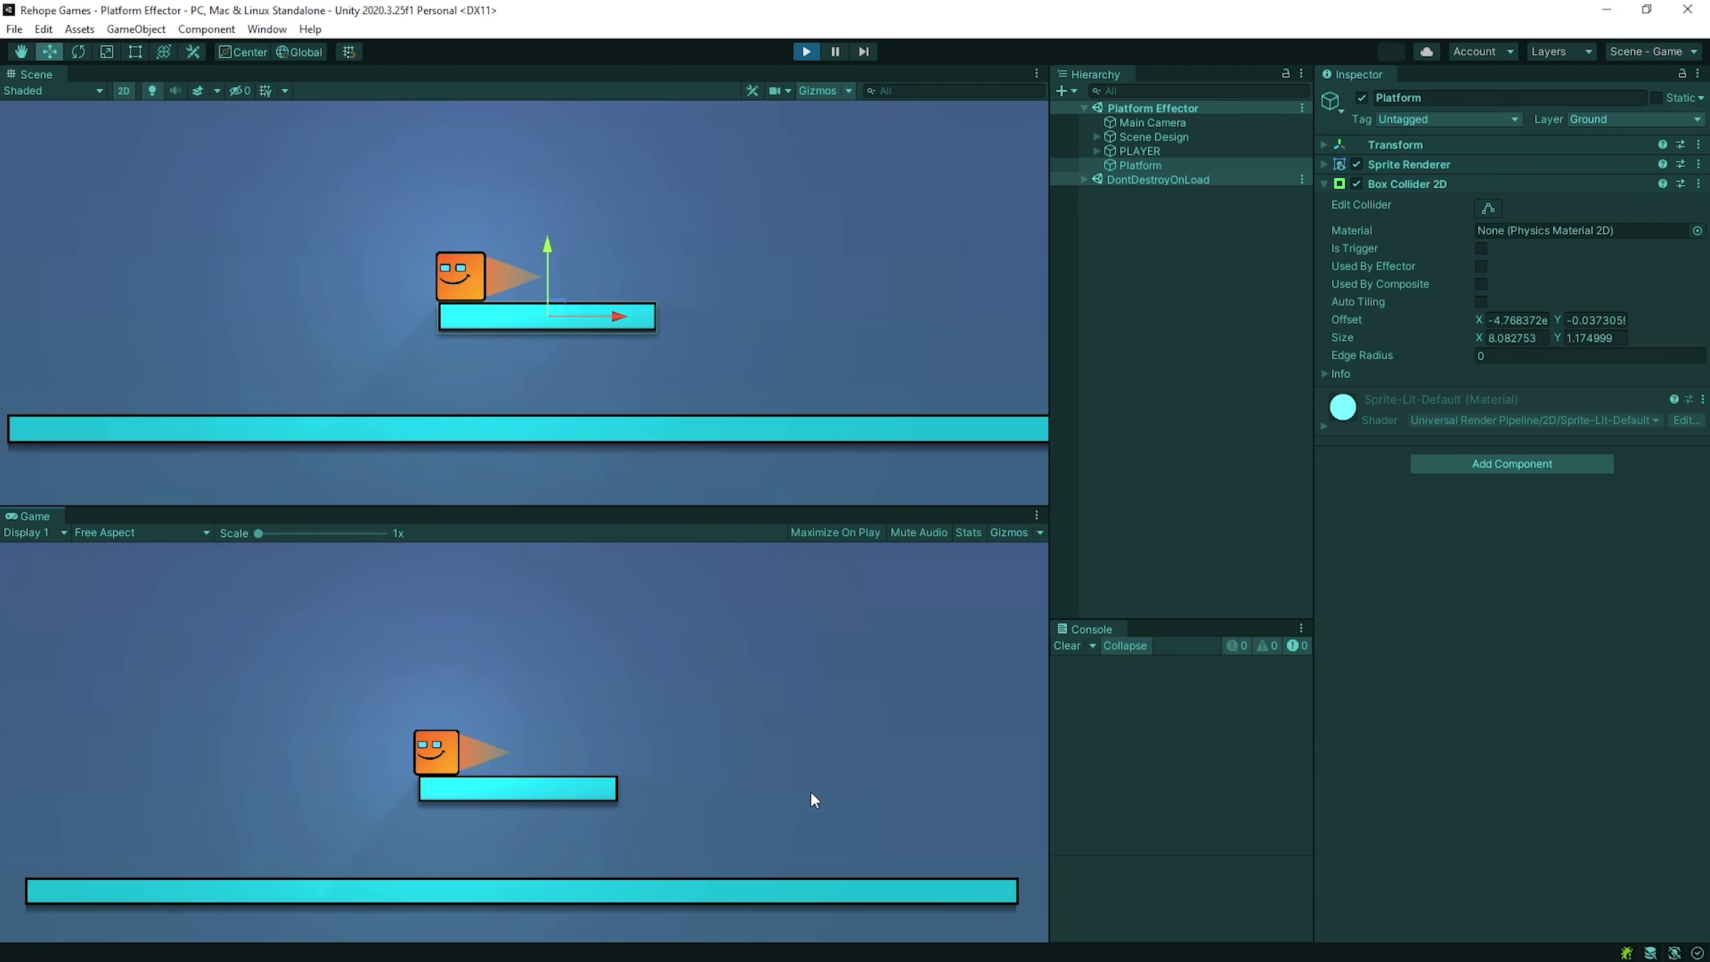
key(space)
key(Left)
key(Right)
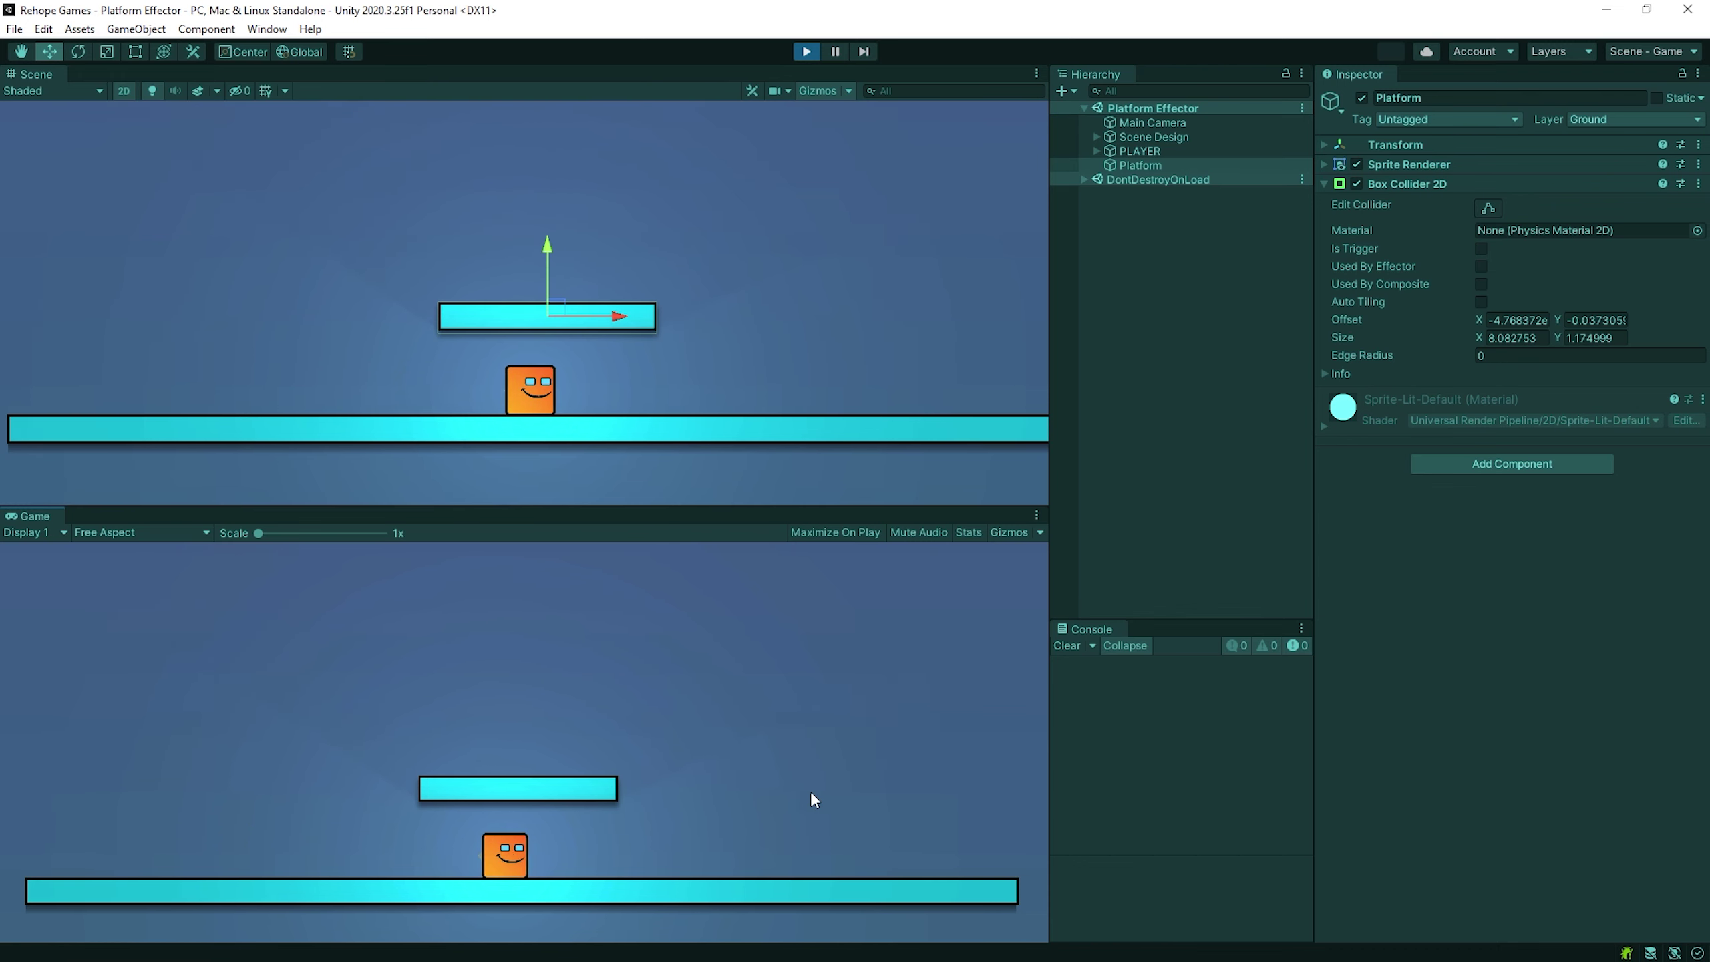
key(Right)
key(ctrl+p)
Step: Add a Platform Effector 2D component to the Platform and enable Used By Effector on its Box Collider 2D
click(1465, 463)
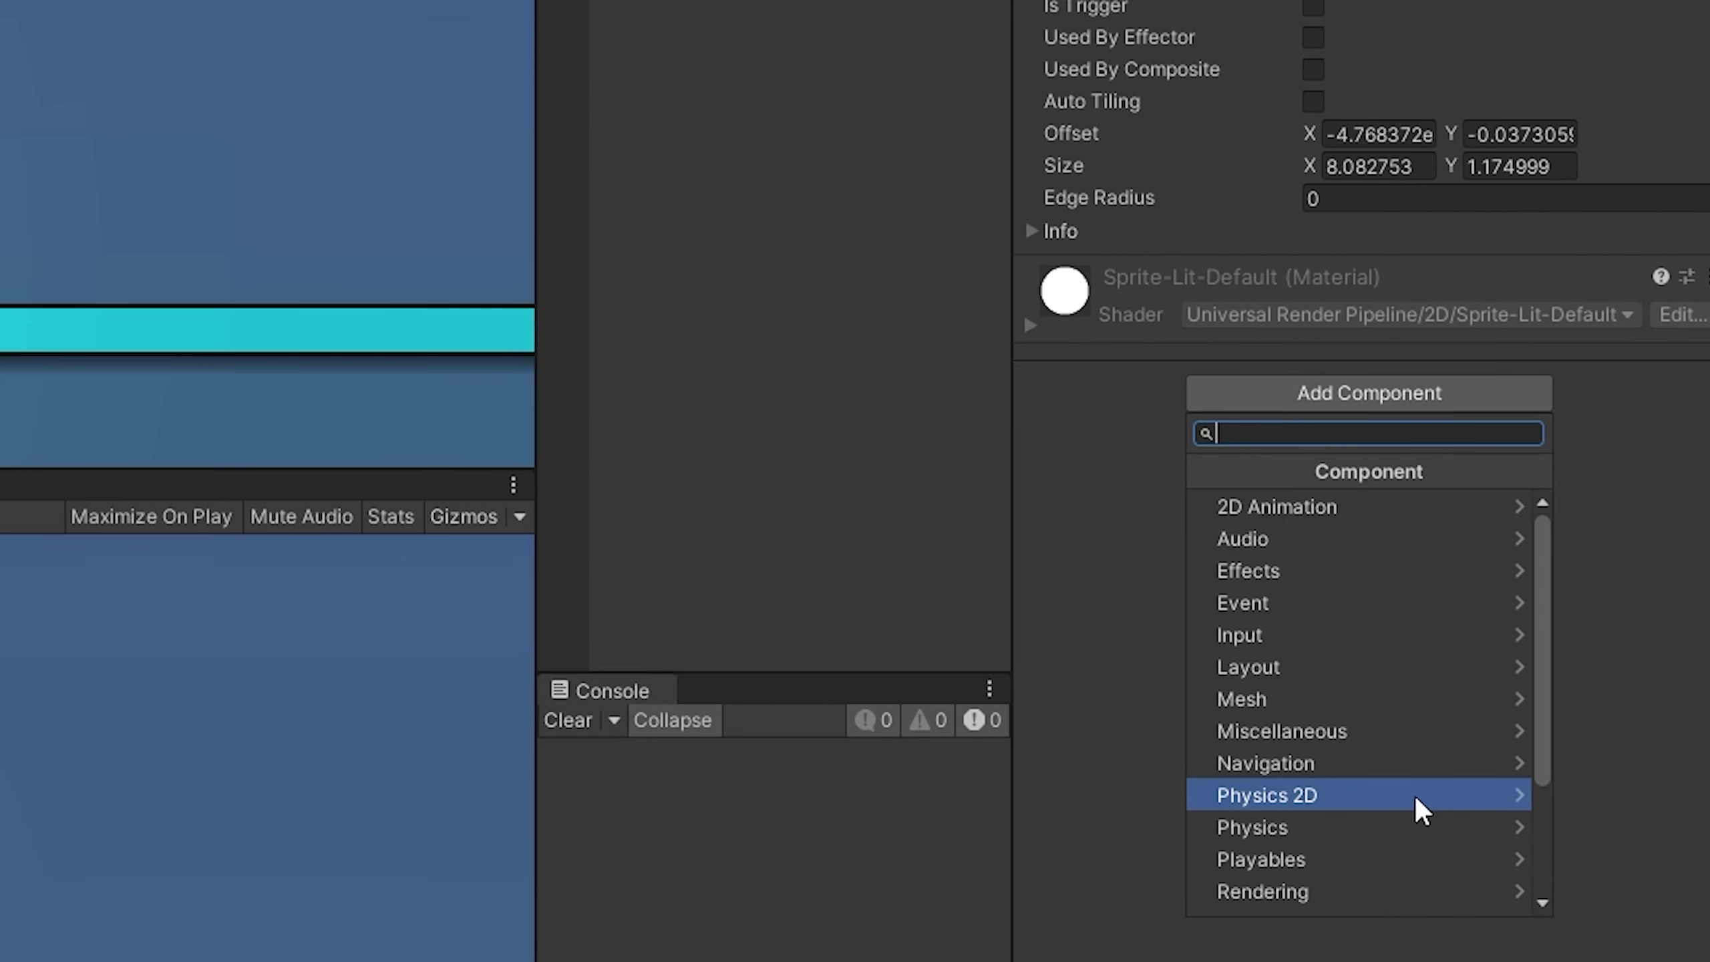
click(1420, 805)
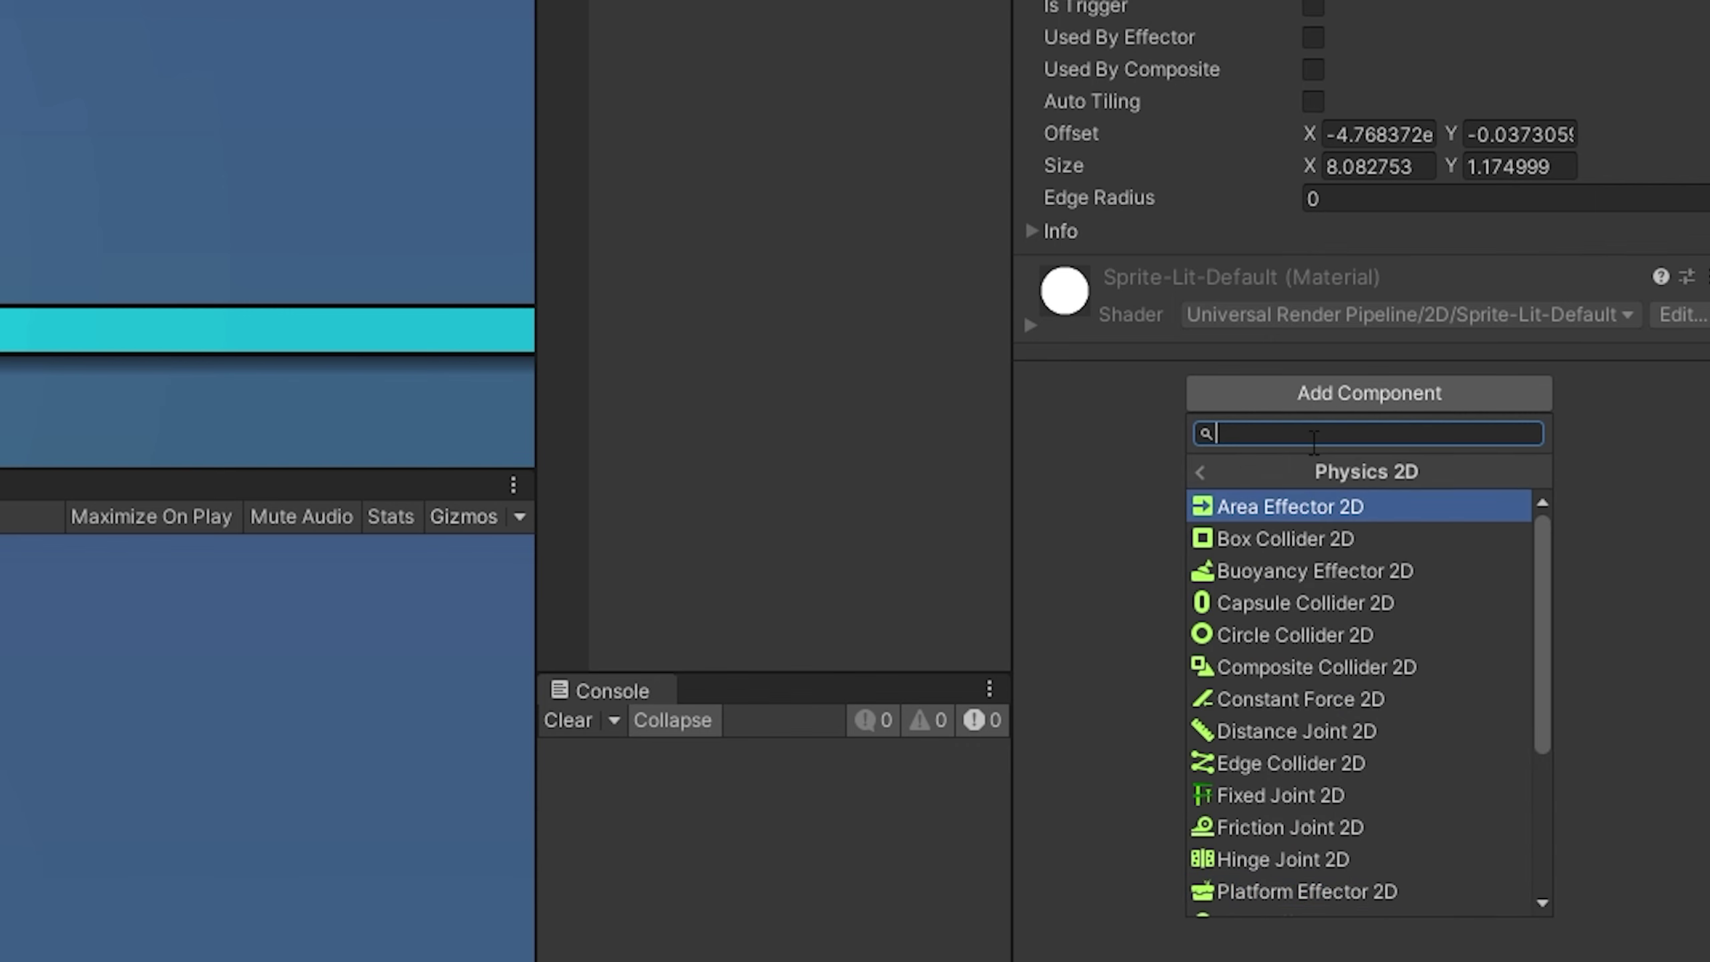
text(effector)
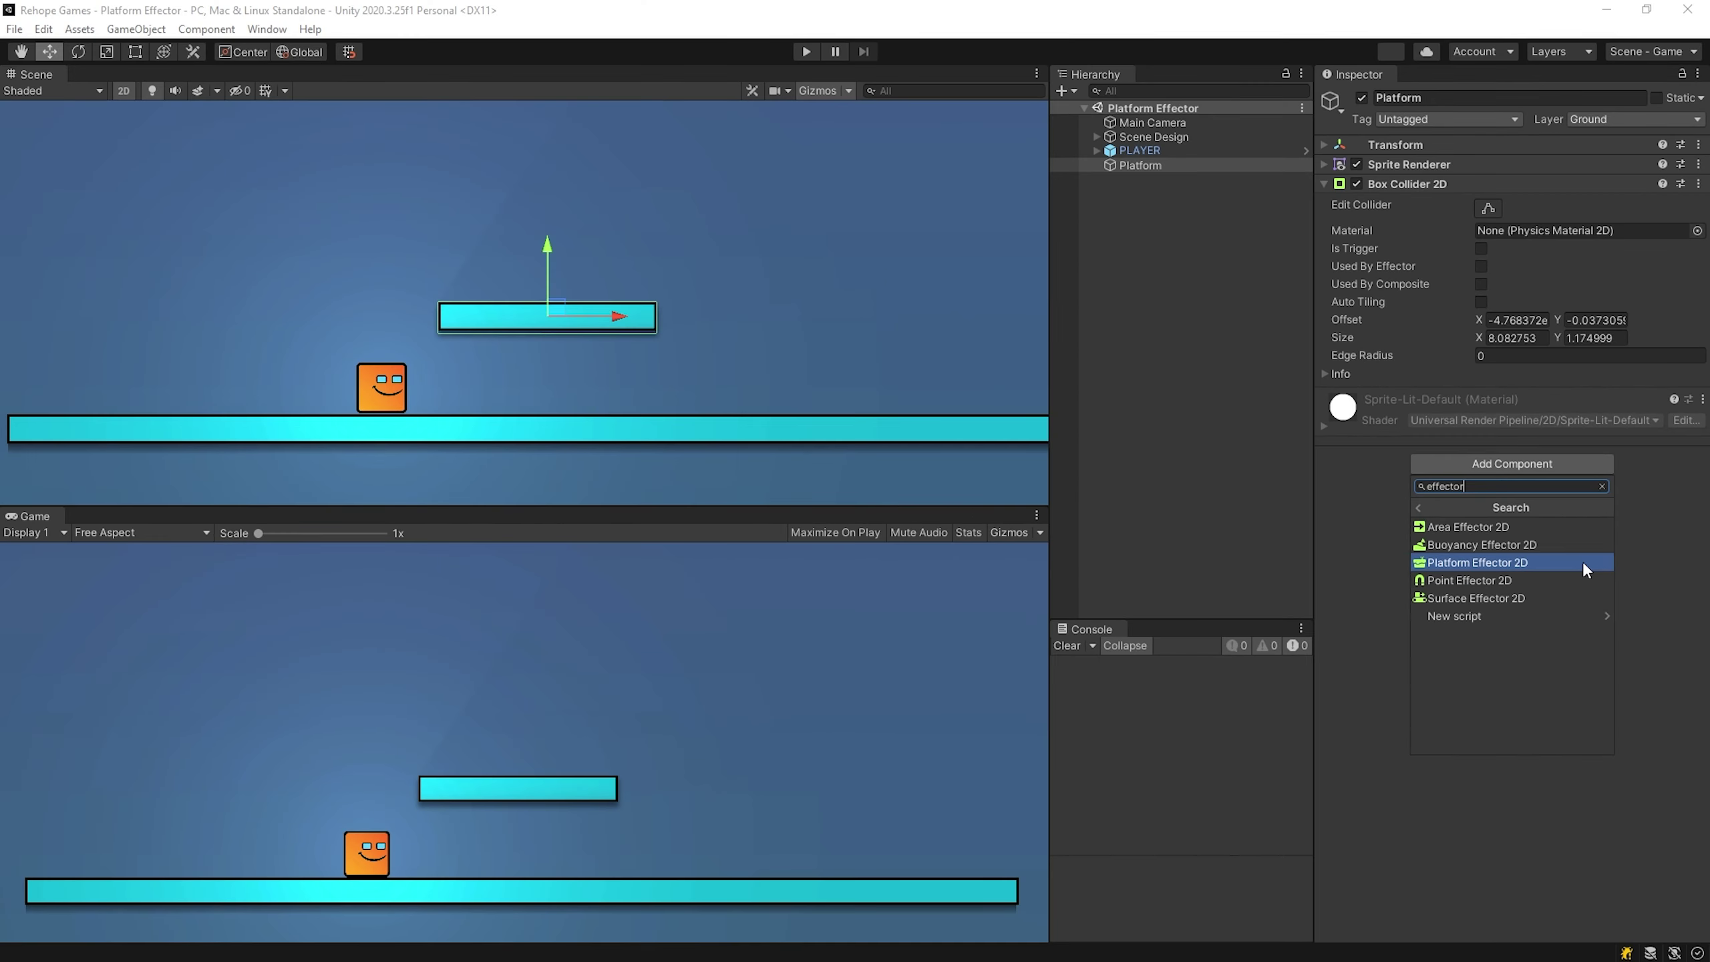
click(1524, 570)
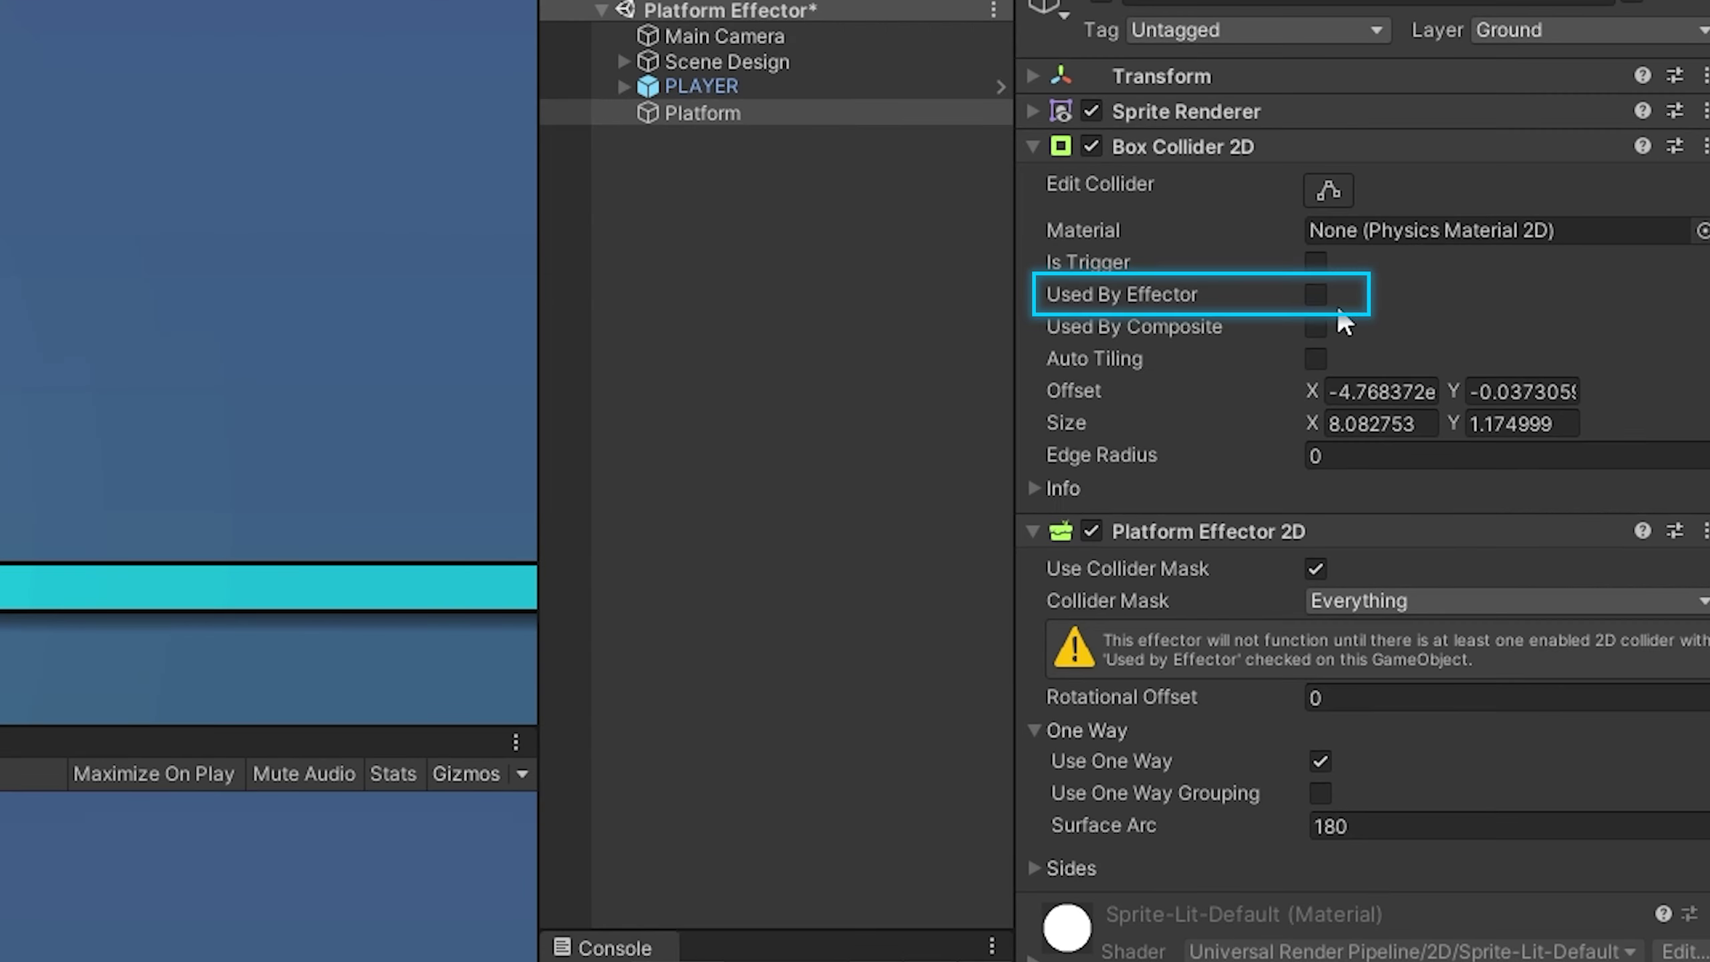
click(1328, 301)
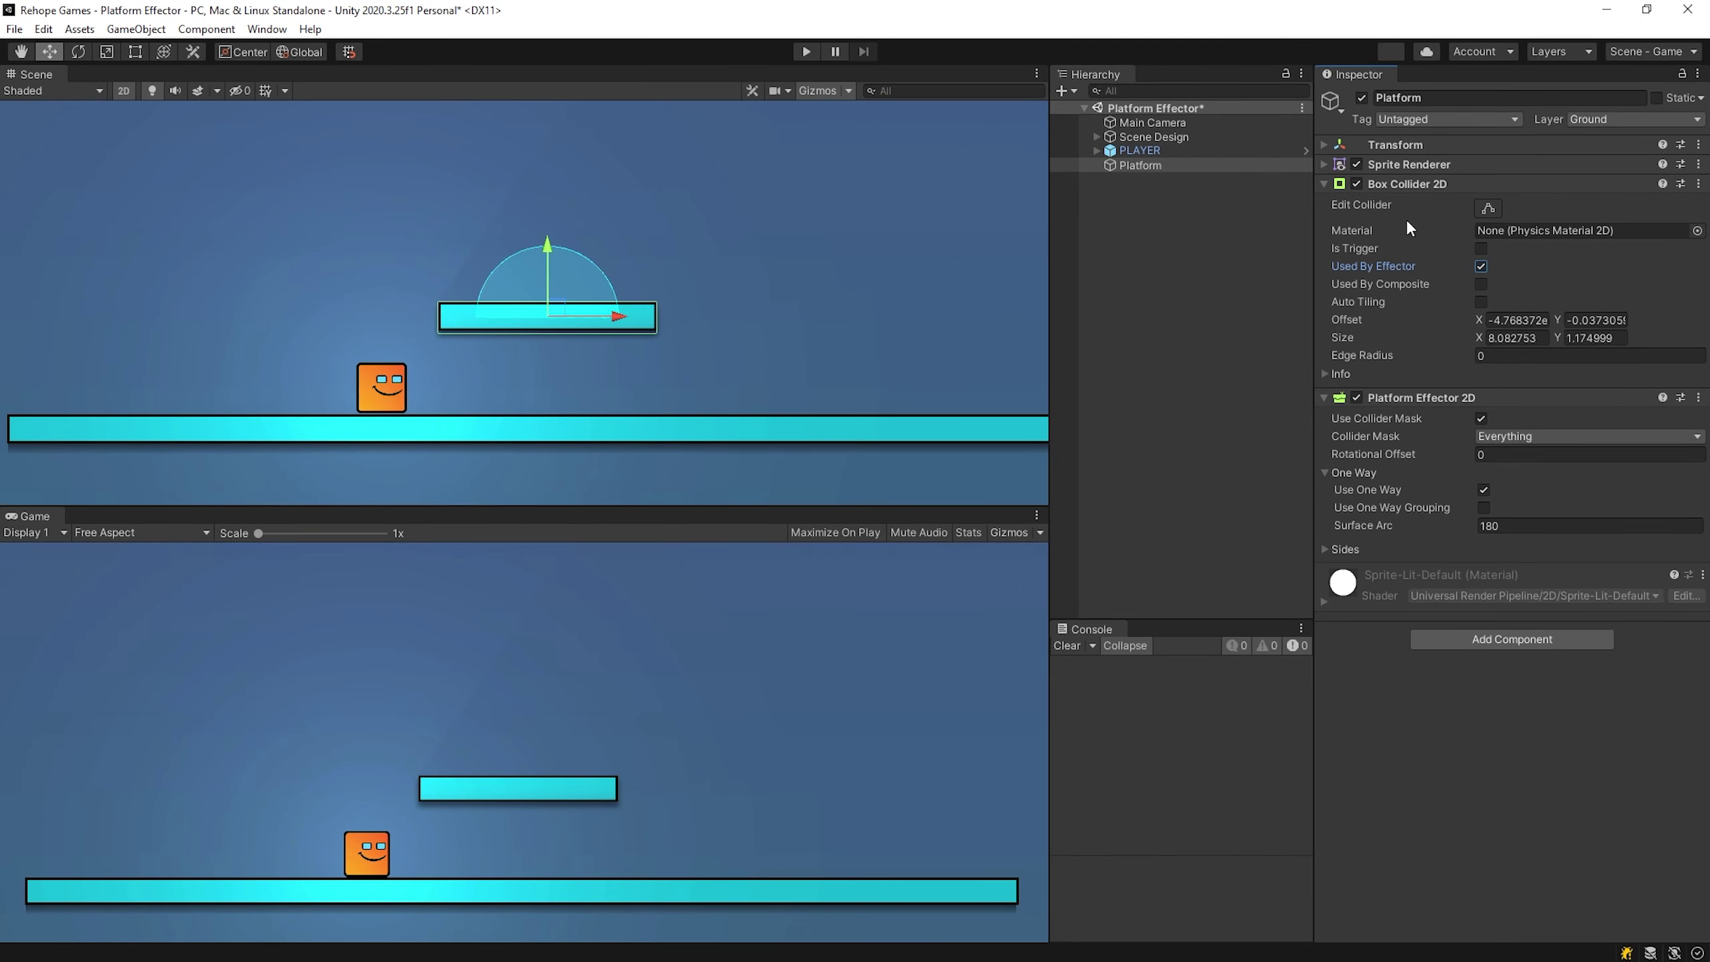
click(1407, 184)
Step: Run the game and test jumping up through the platform from below and landing on it
click(805, 51)
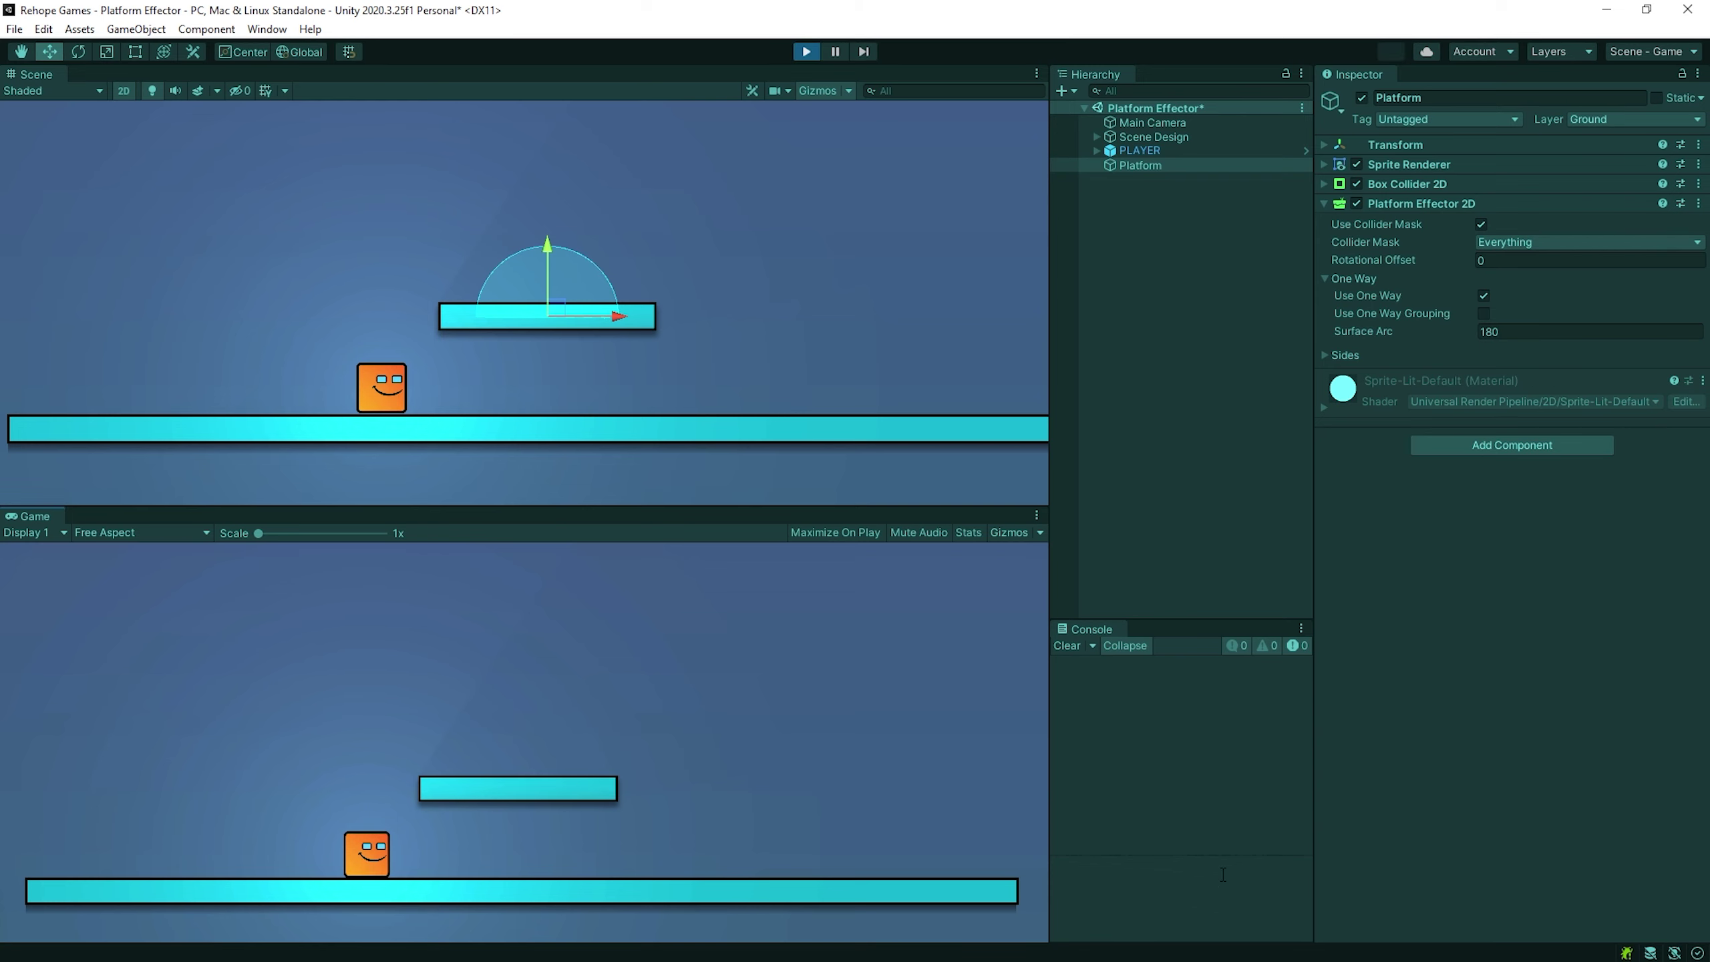
key(Right)
key(space)
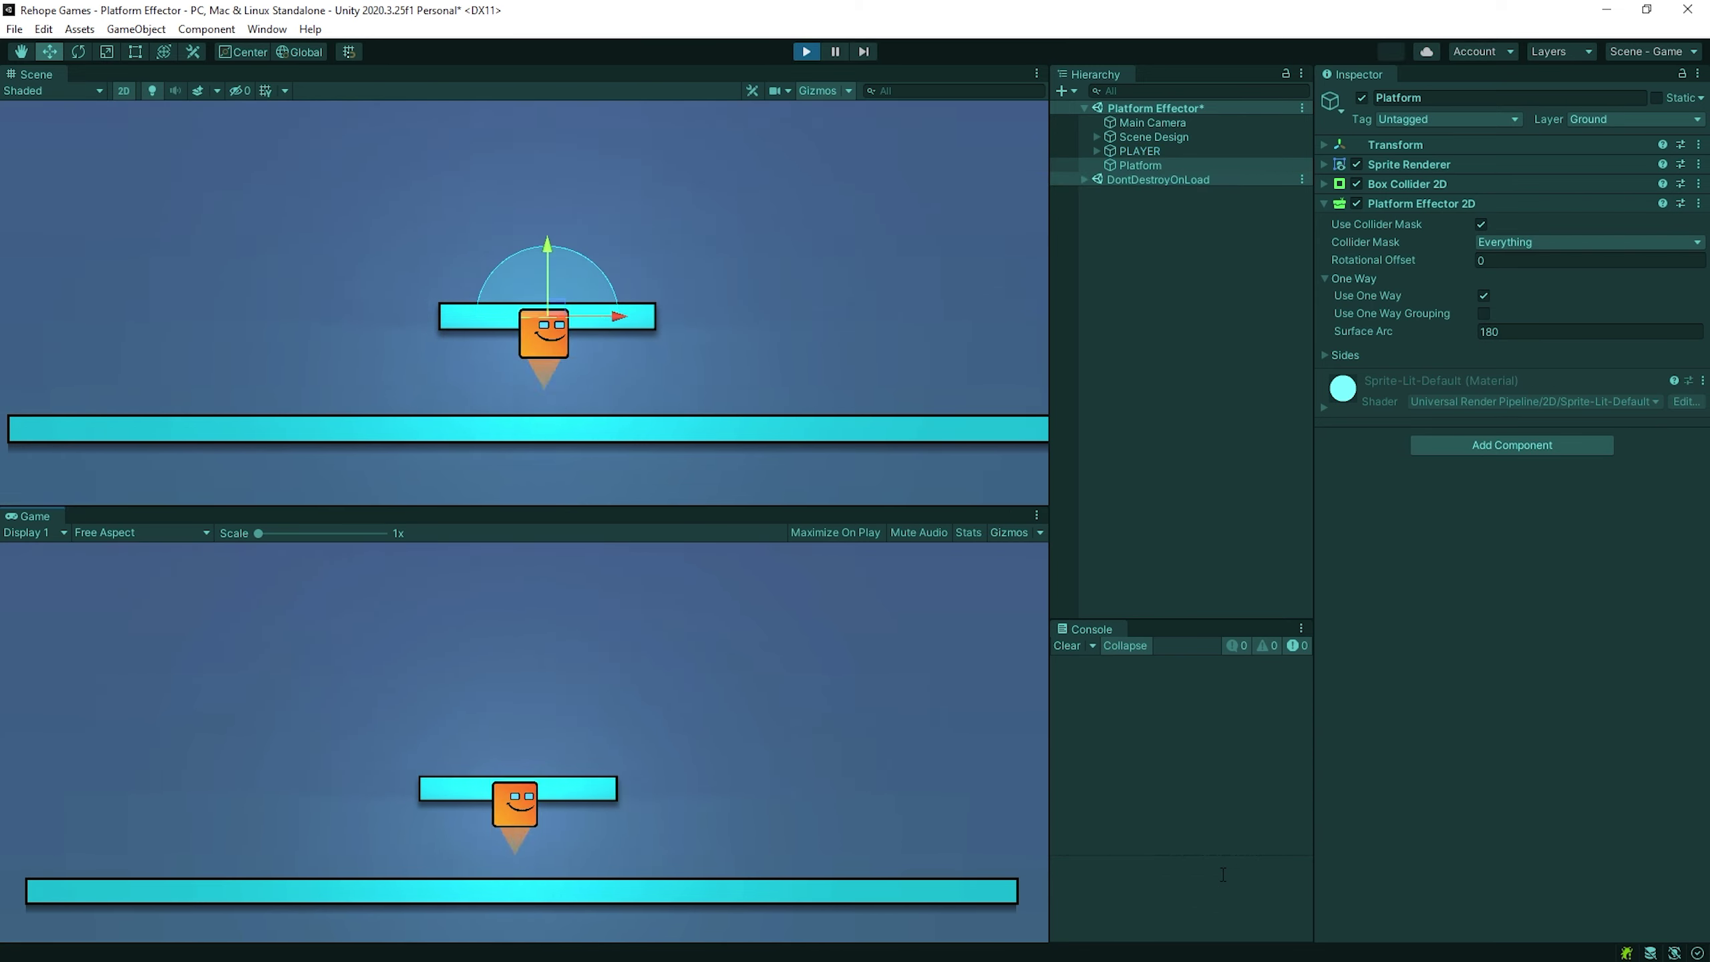
key(Left)
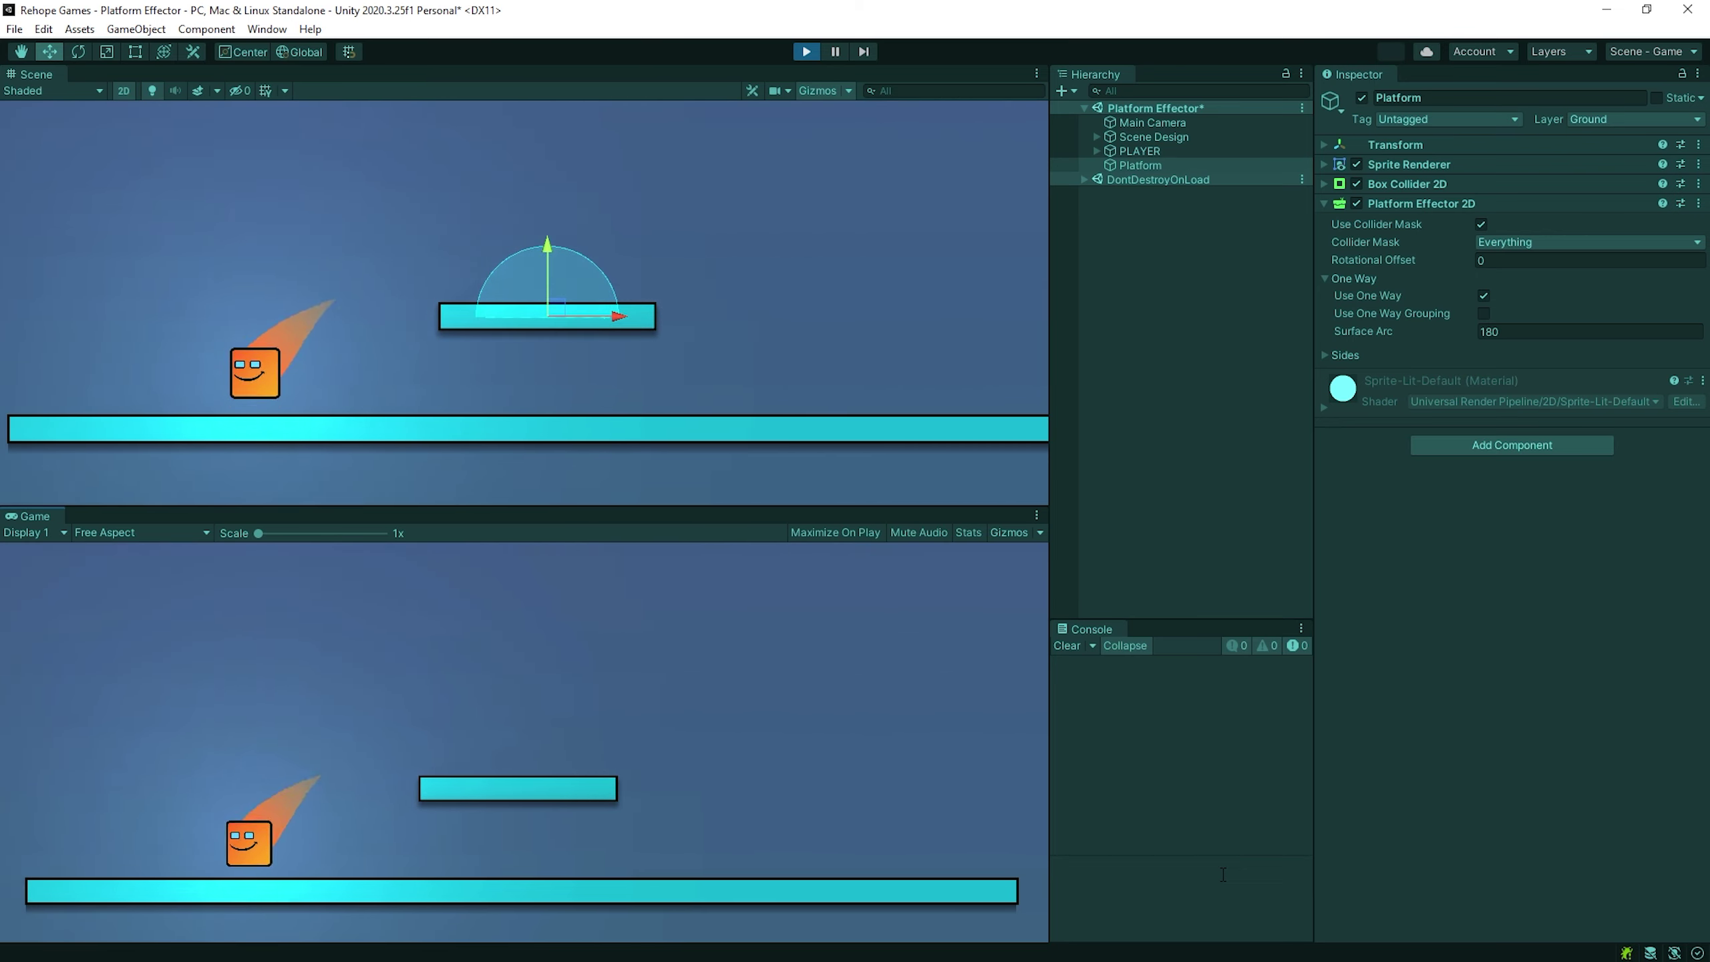
key(Right)
key(space)
key(space)
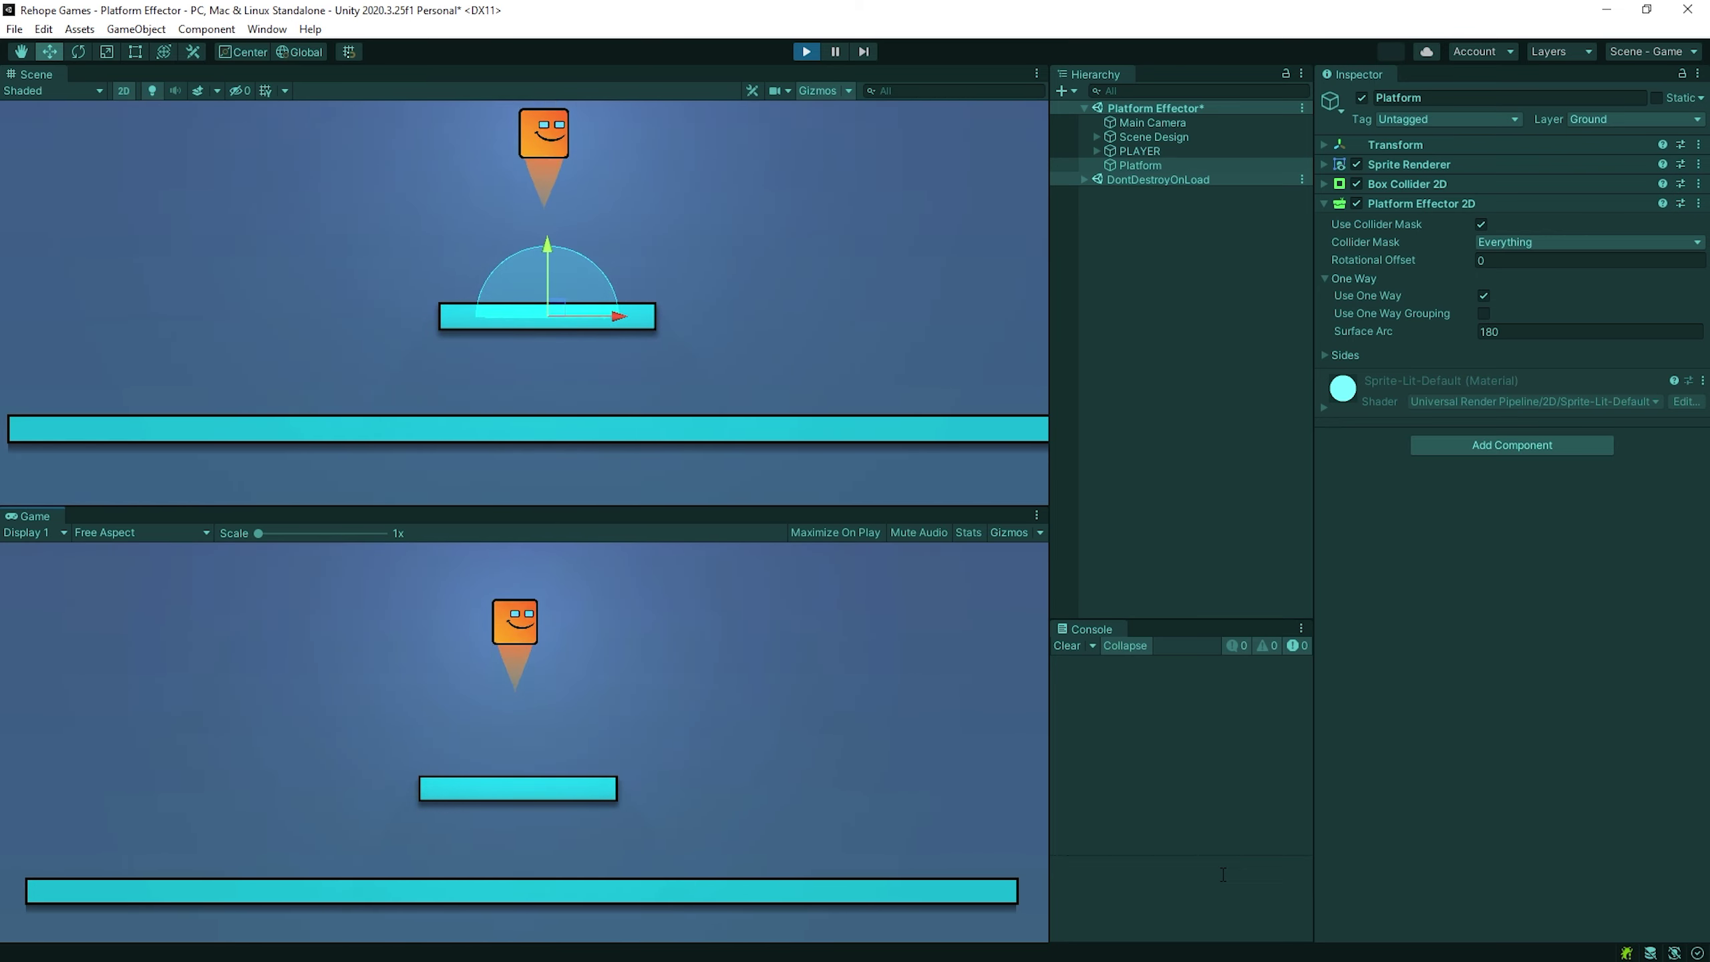
key(Right)
key(Left)
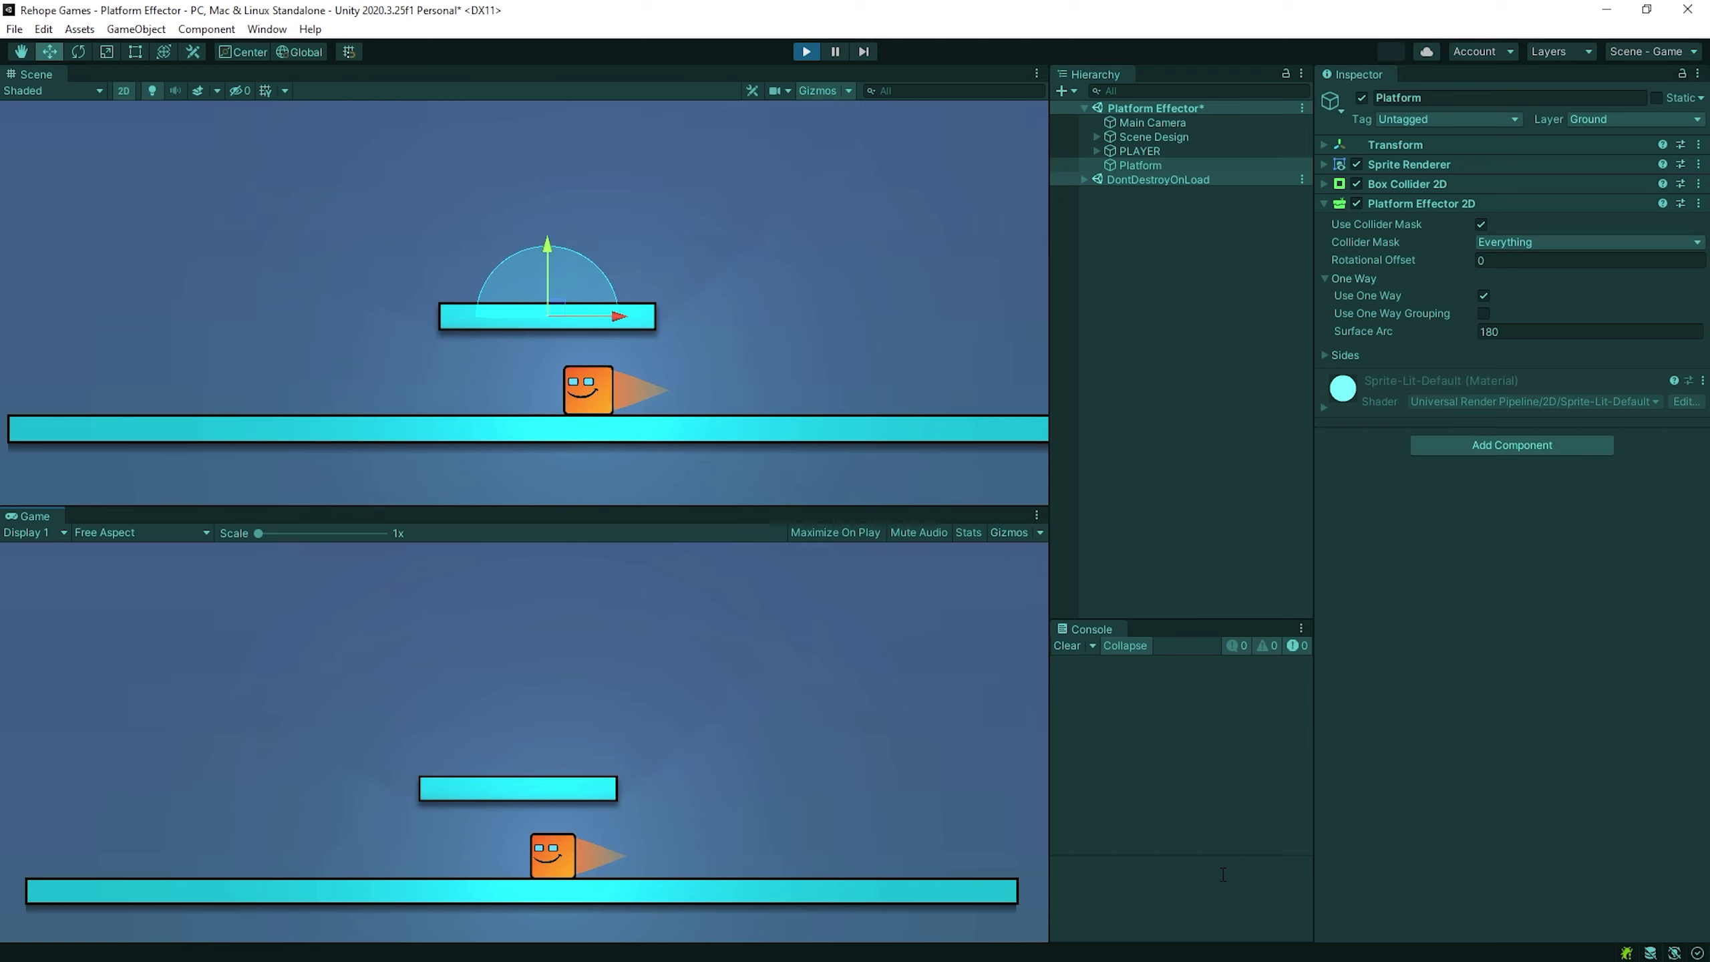
key(space)
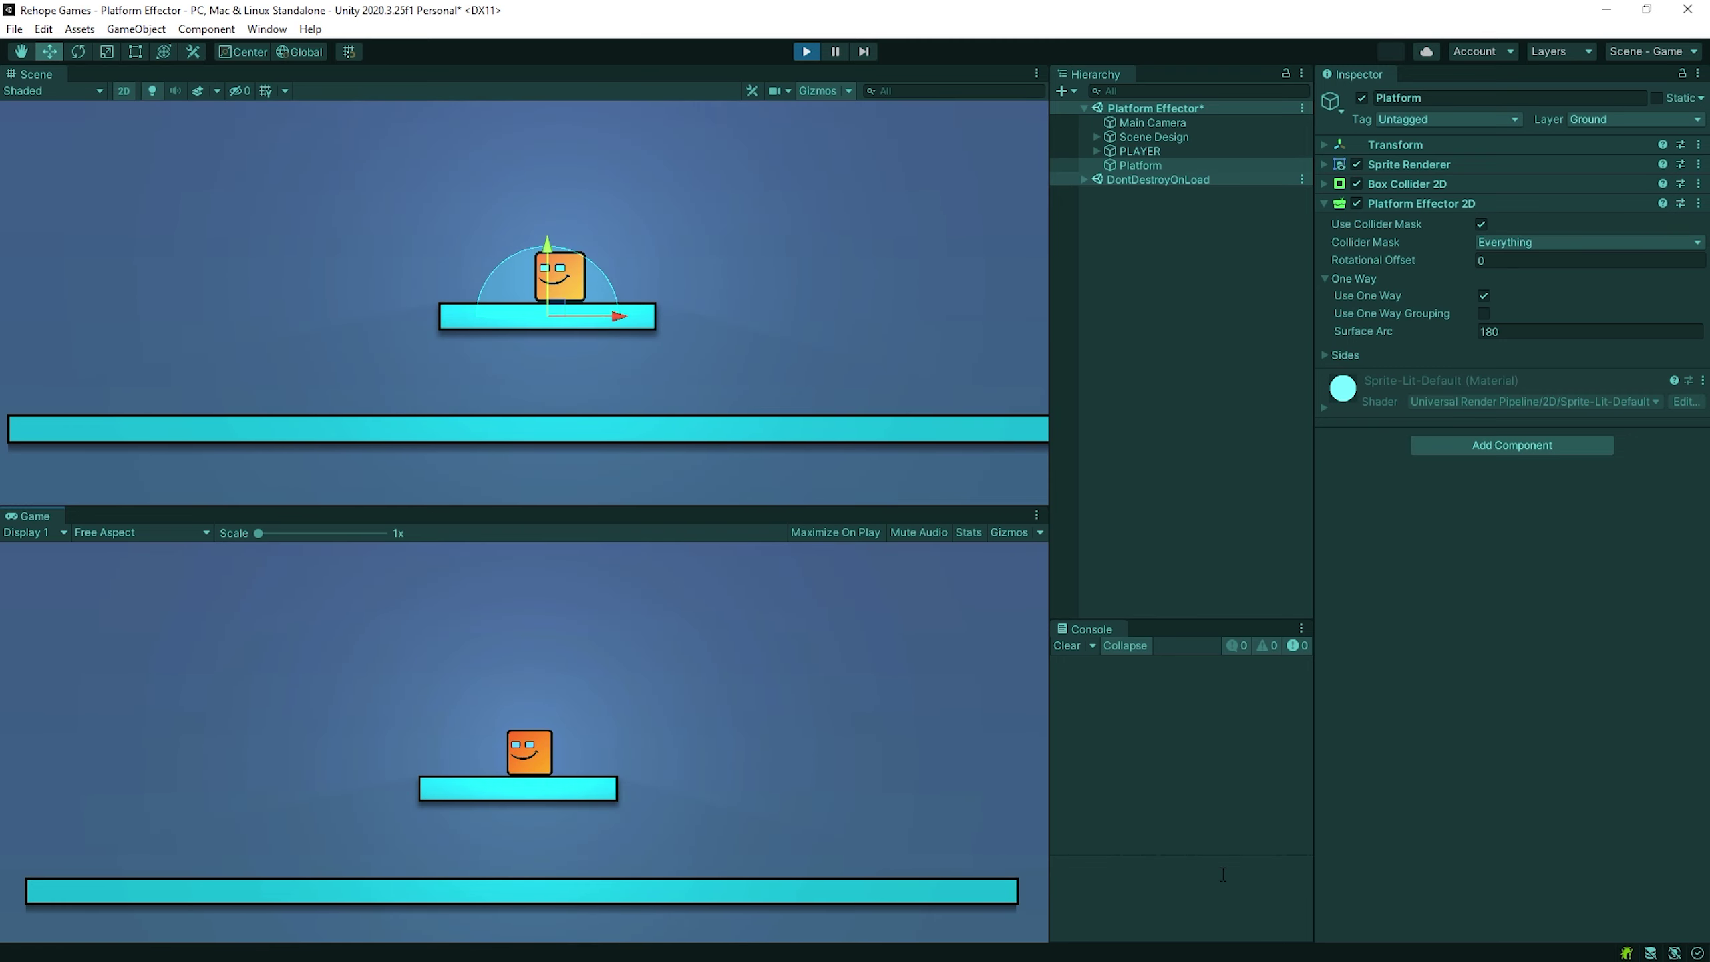
key(Left)
key(space)
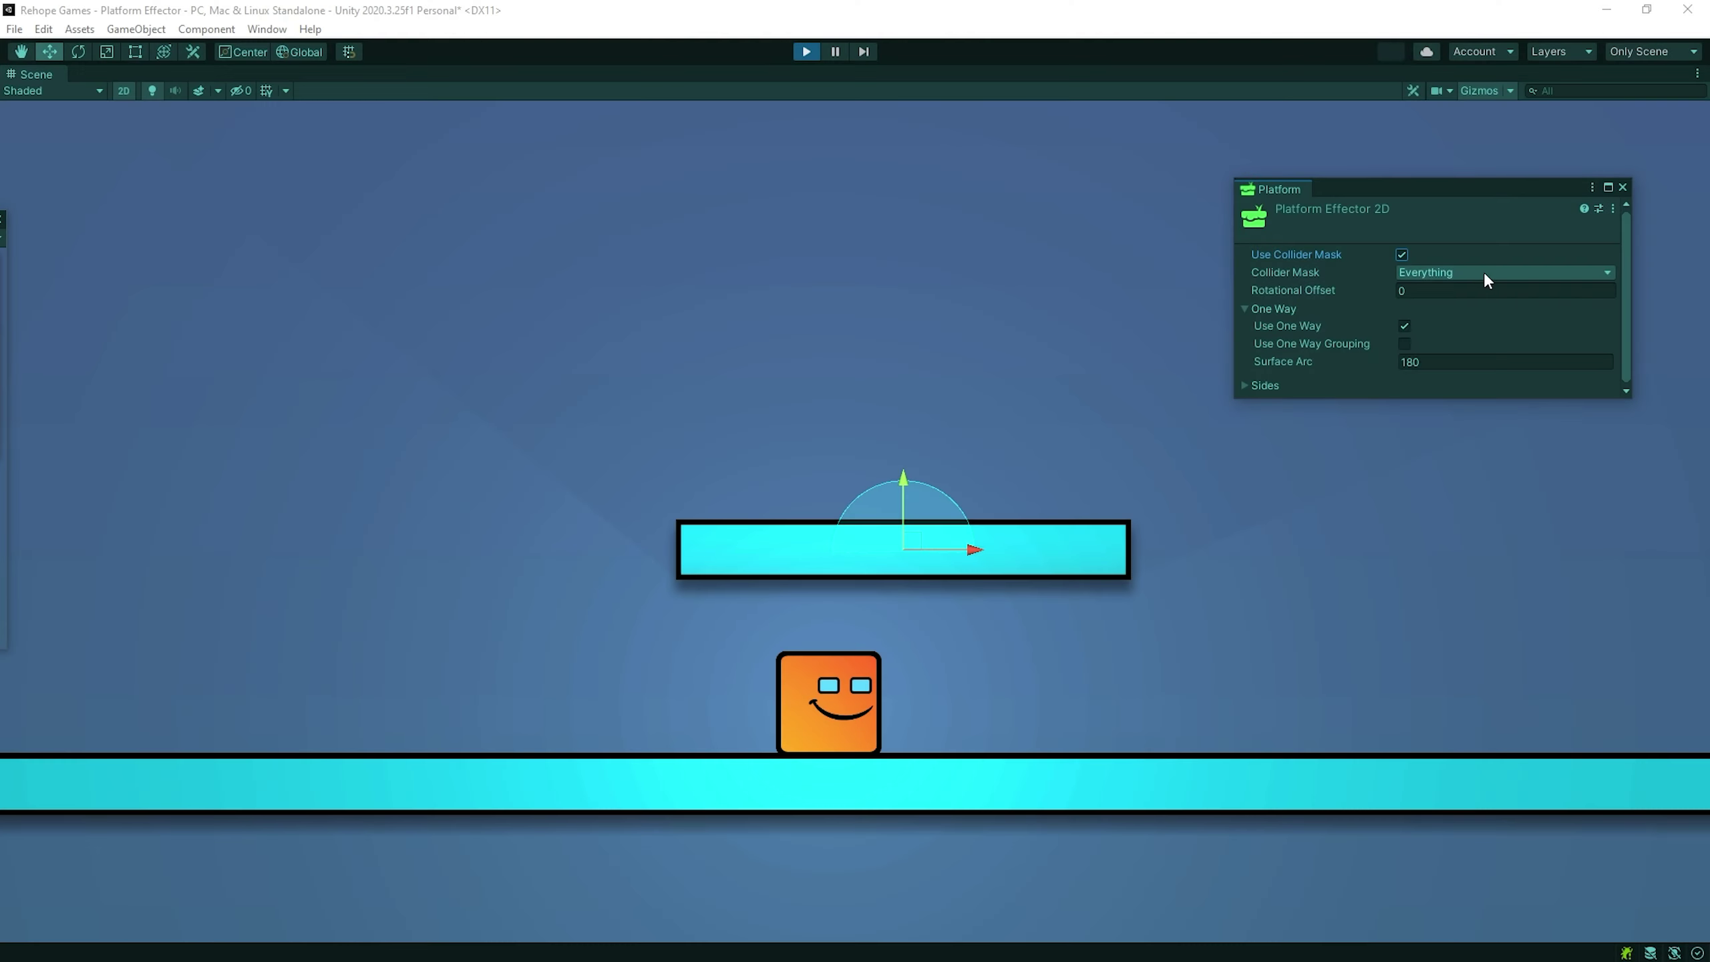
Step: Exclude the Player layer from the platform effector's Collider Mask and test a jump beneath the platform
click(1486, 272)
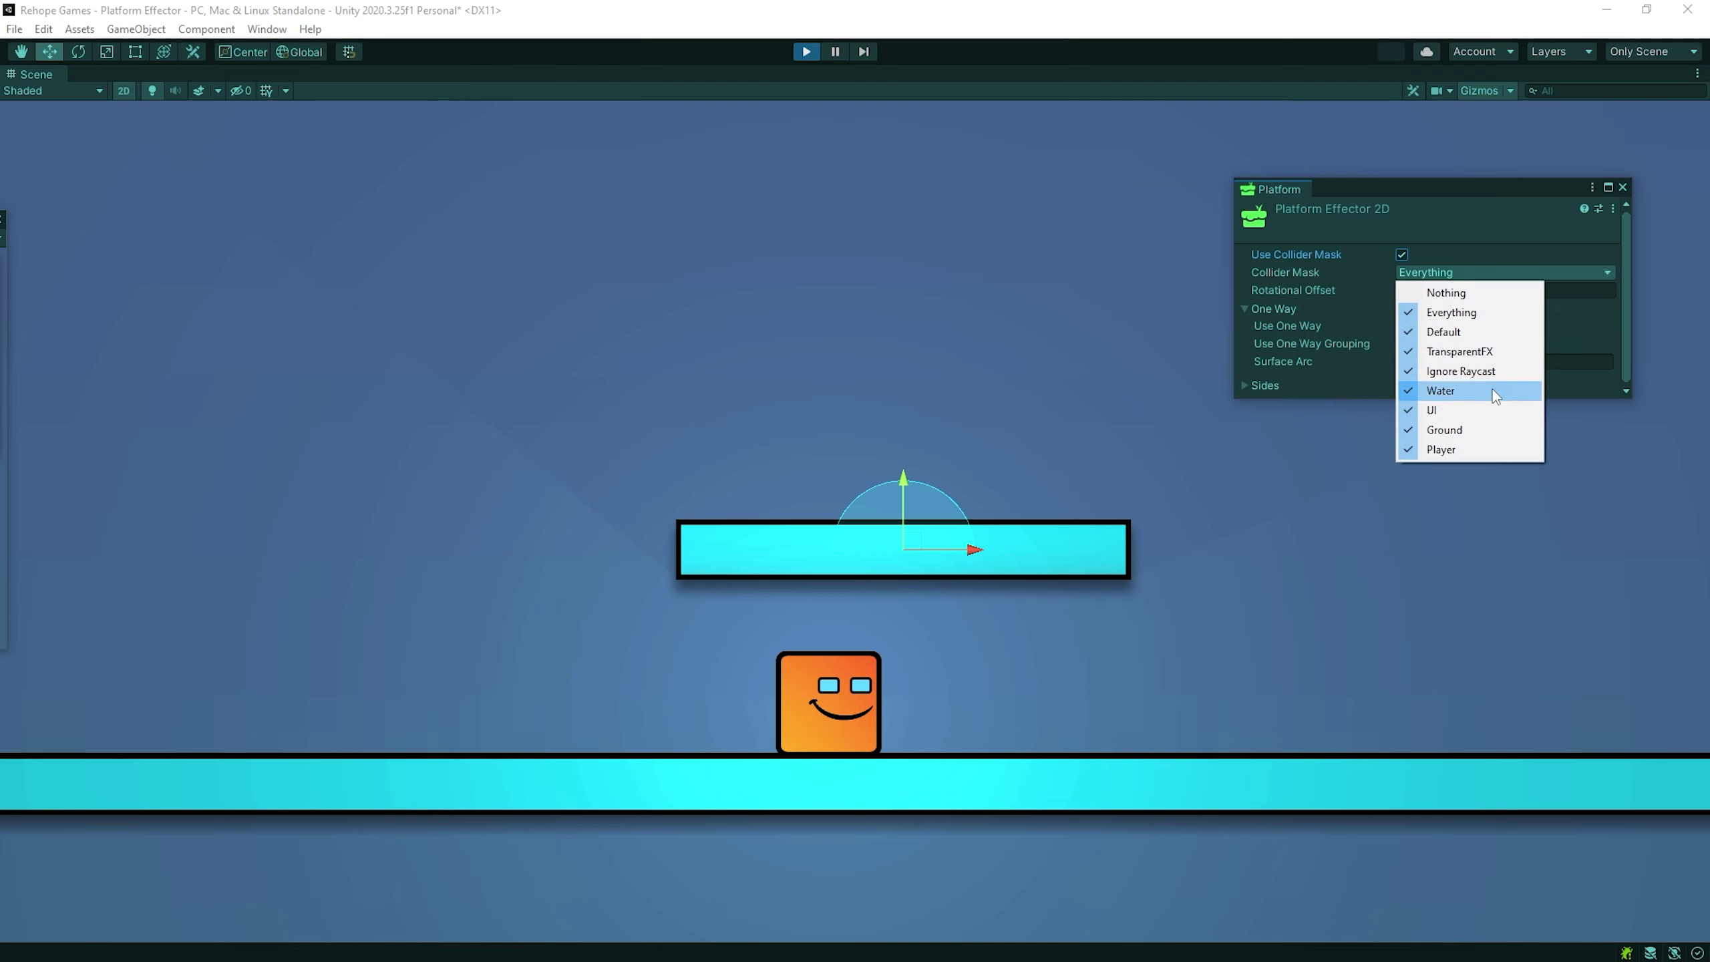
click(1471, 450)
click(1449, 274)
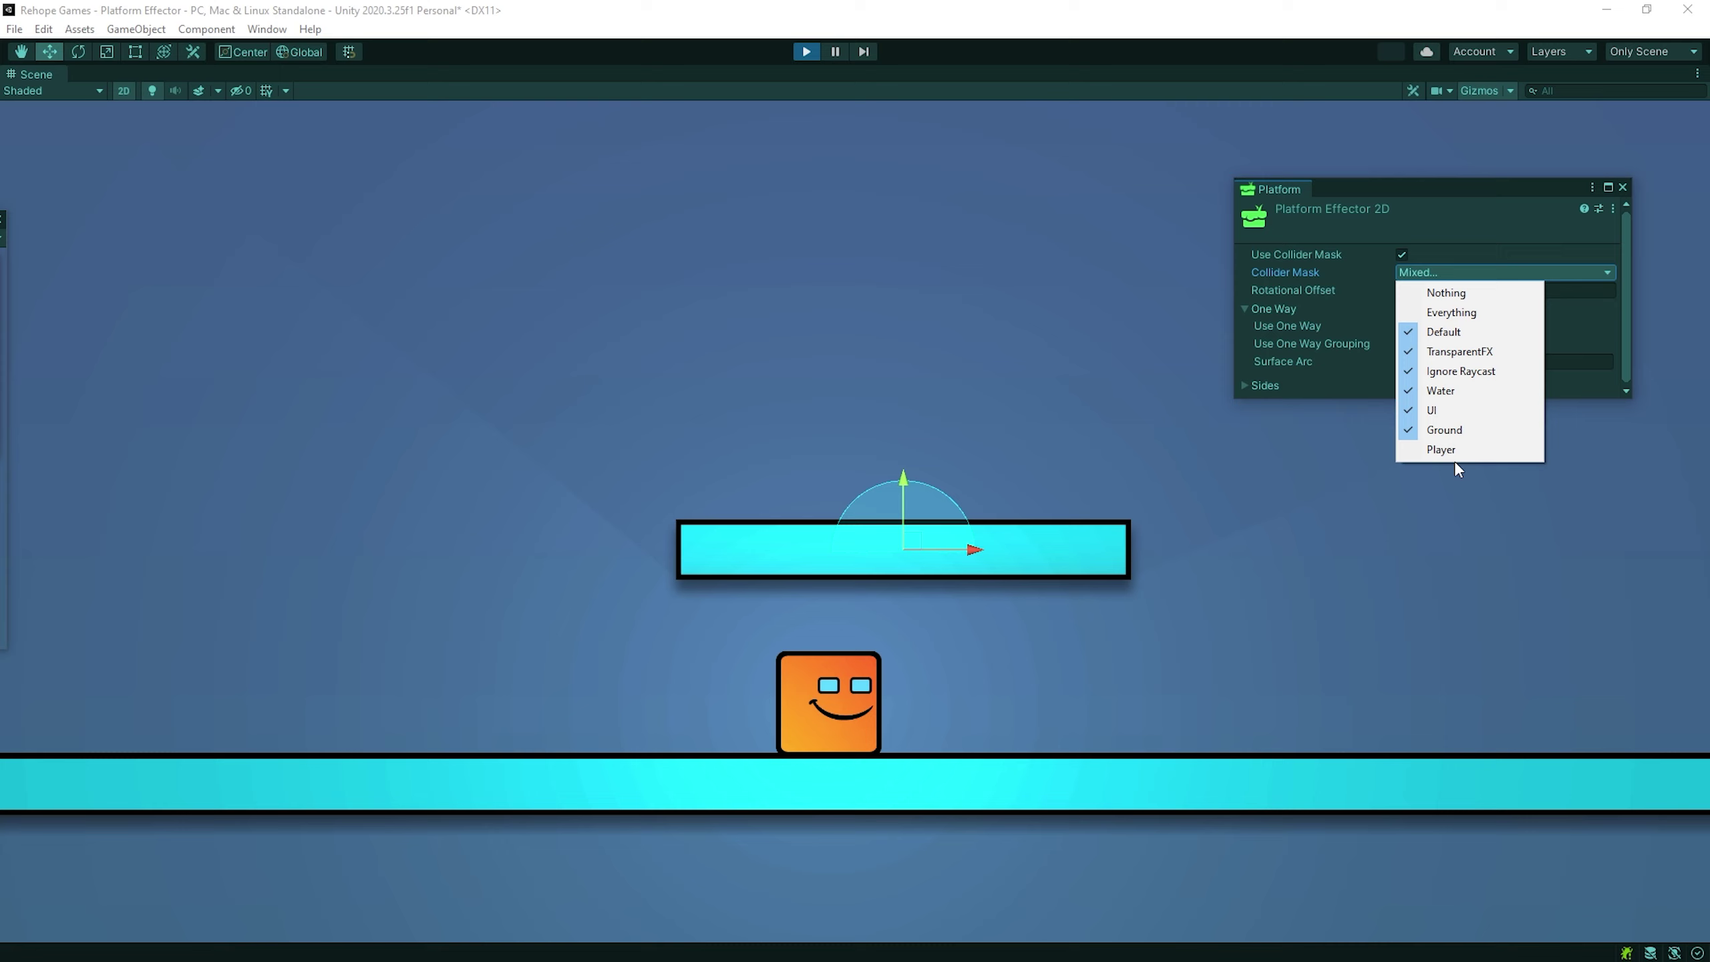
click(1445, 479)
key(Right)
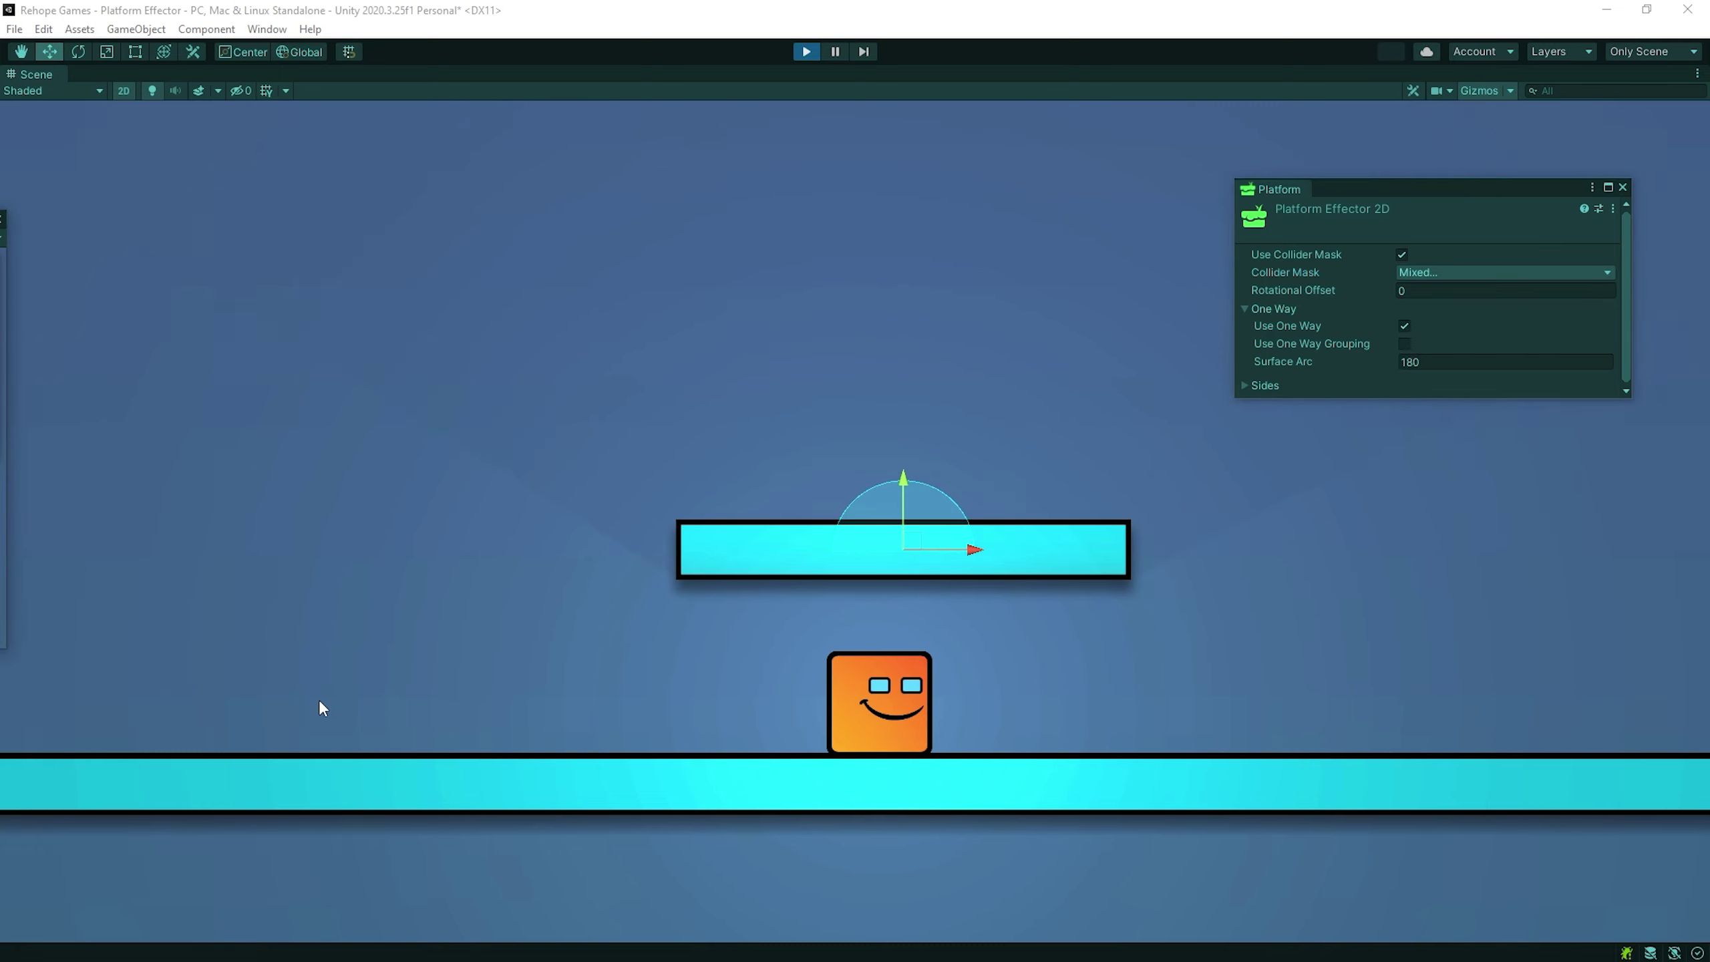
key(space)
Step: Set the effector's Collider Mask back to Everything and test jumping onto the platform and moving off it
click(1481, 272)
click(1481, 312)
key(Right)
key(space)
key(Left)
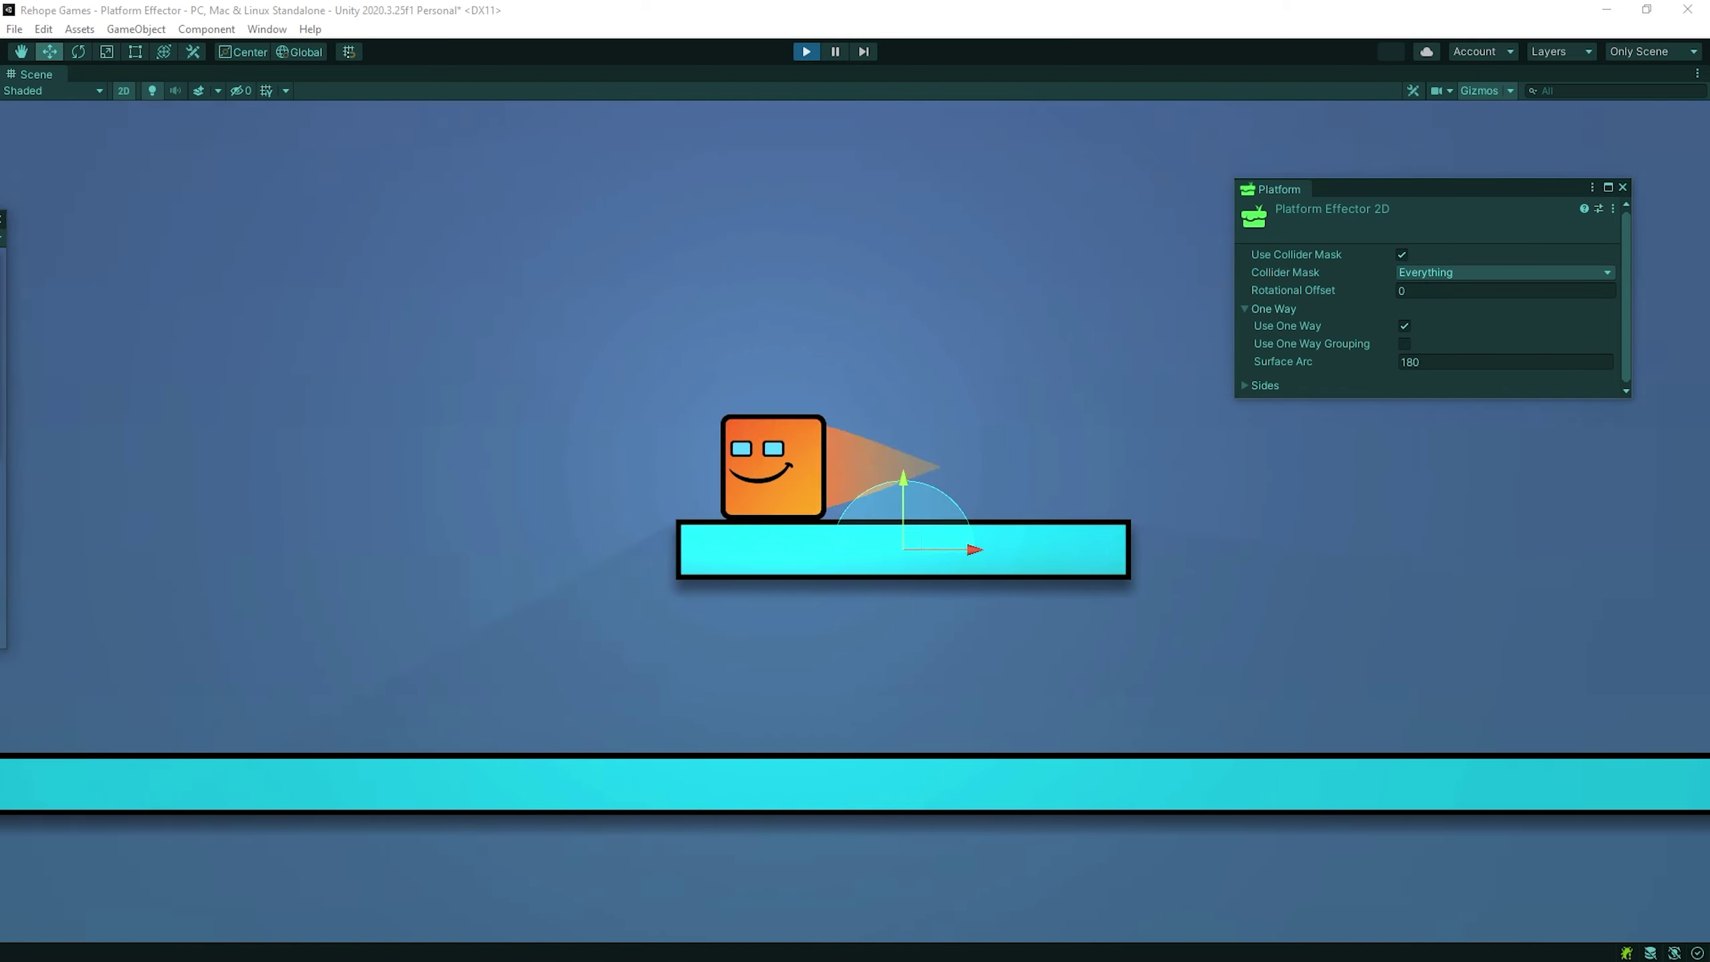
key(Right)
key(Left)
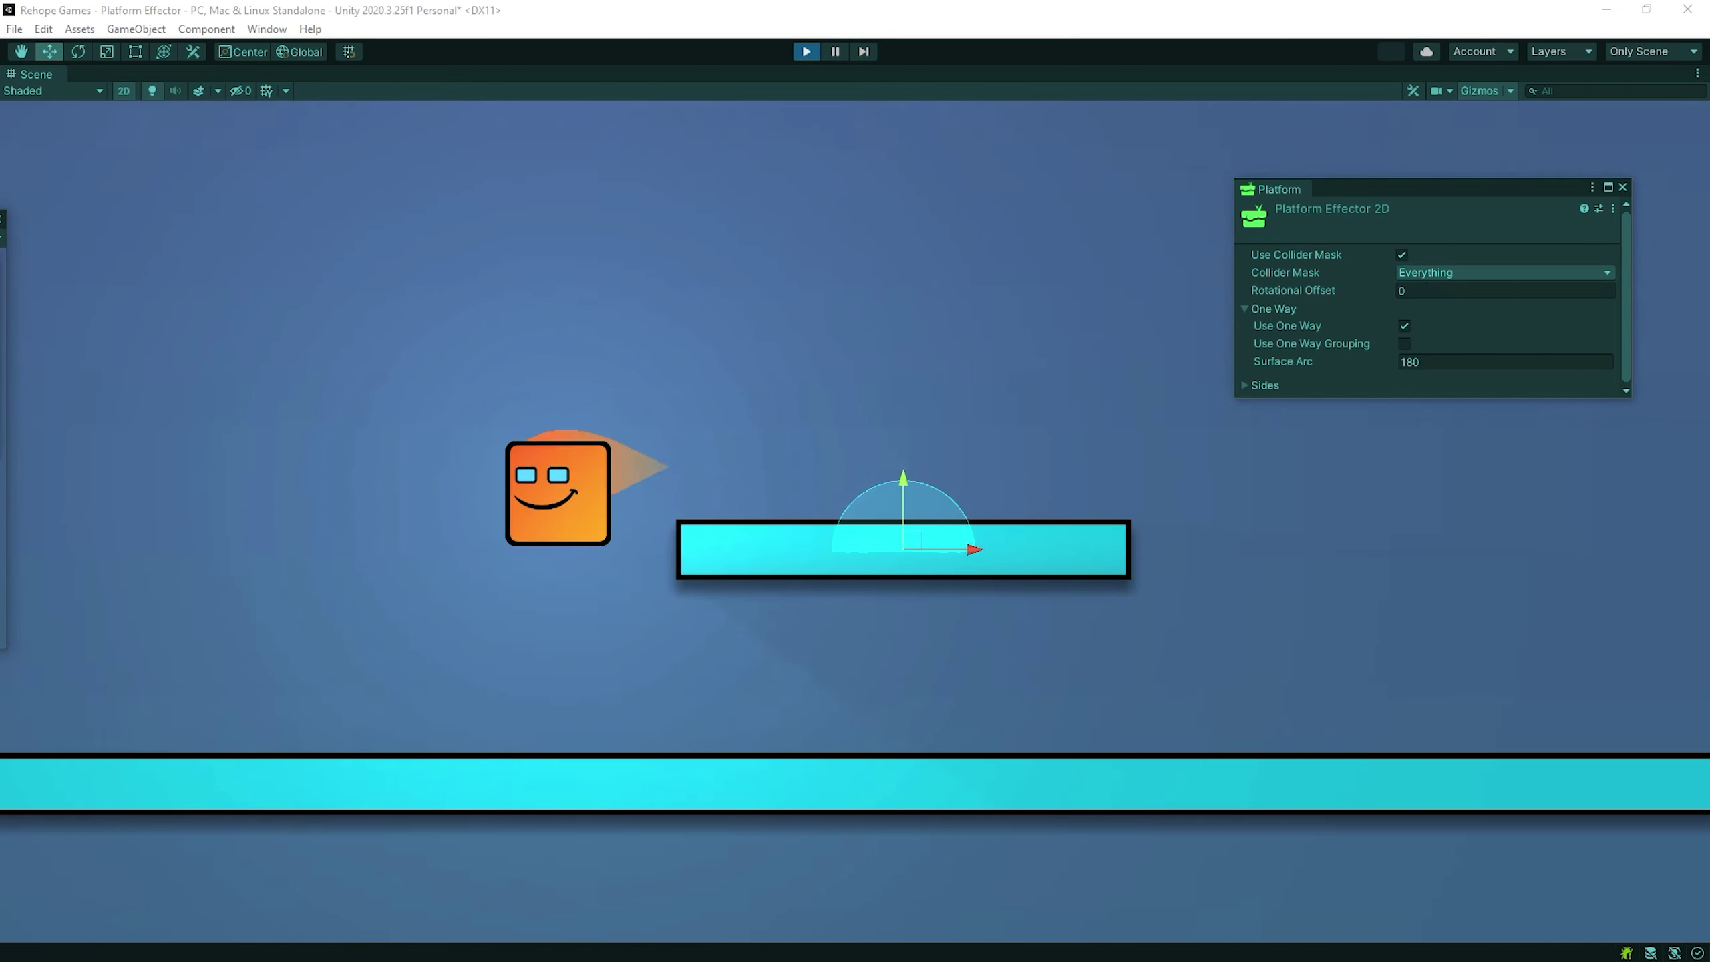
Step: Set the platform effector's Rotational Offset to 180
click(1461, 291)
key(BackSpace)
key(Right)
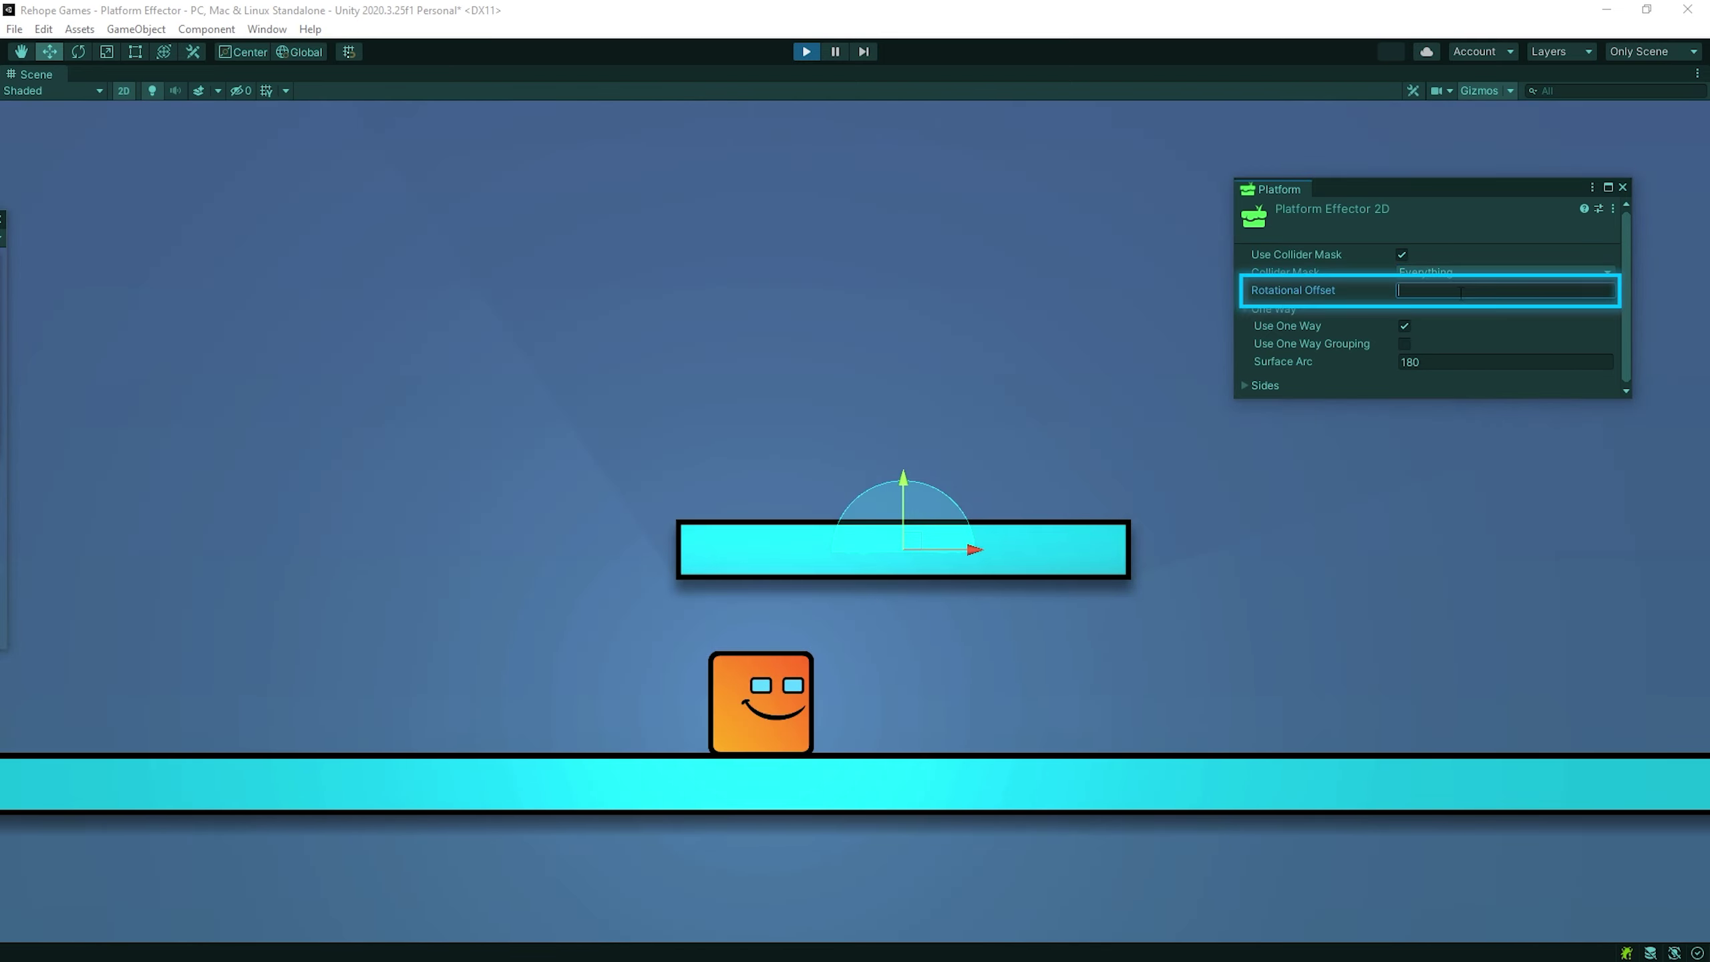
text(180)
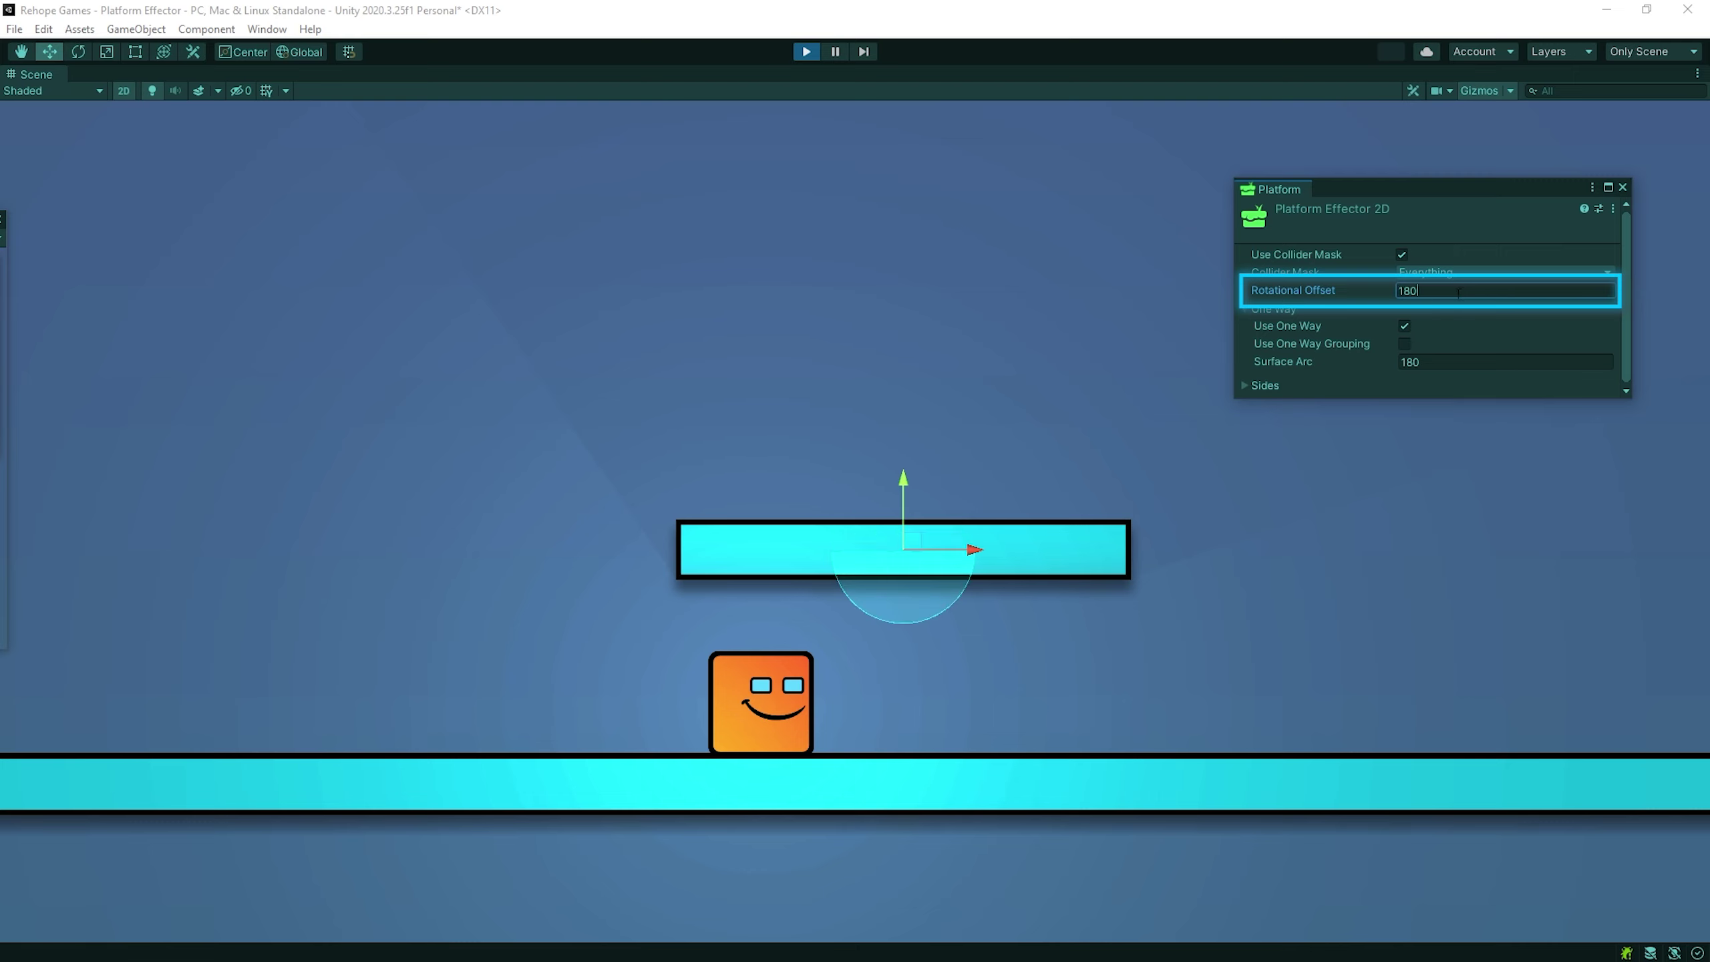
key(Return)
Step: Test jumping against the platform from below with the effector's surface arc facing down
key(Left)
key(Right)
key(space)
key(space)
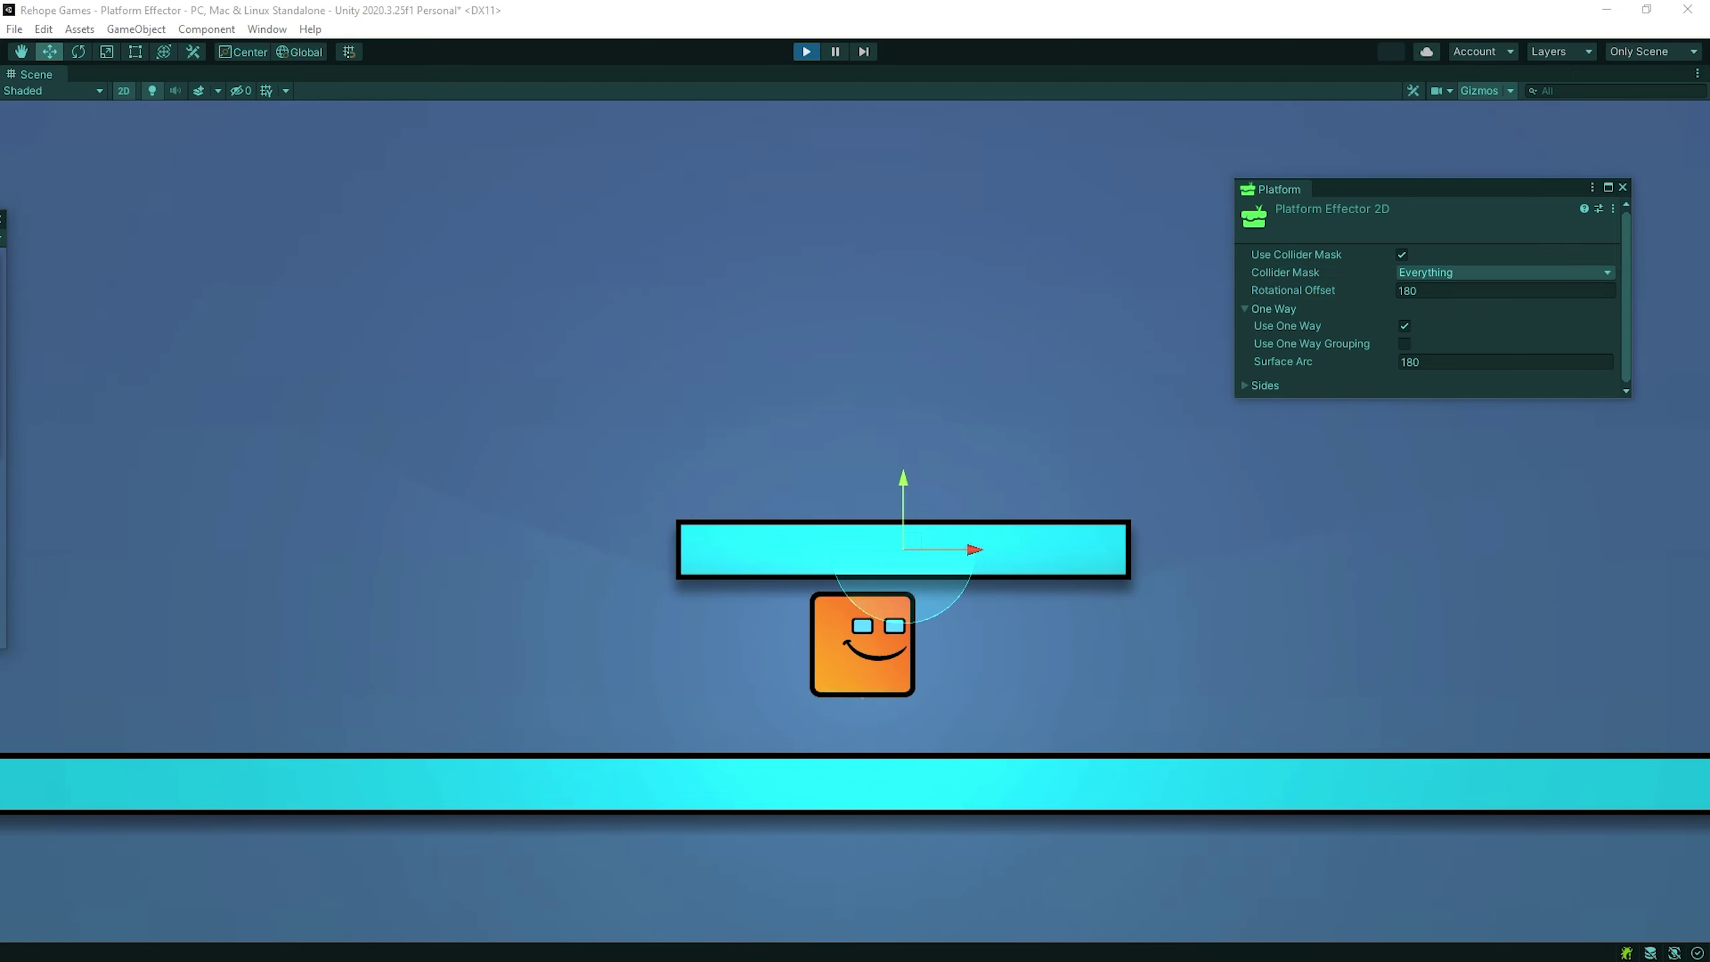
key(Left)
key(space)
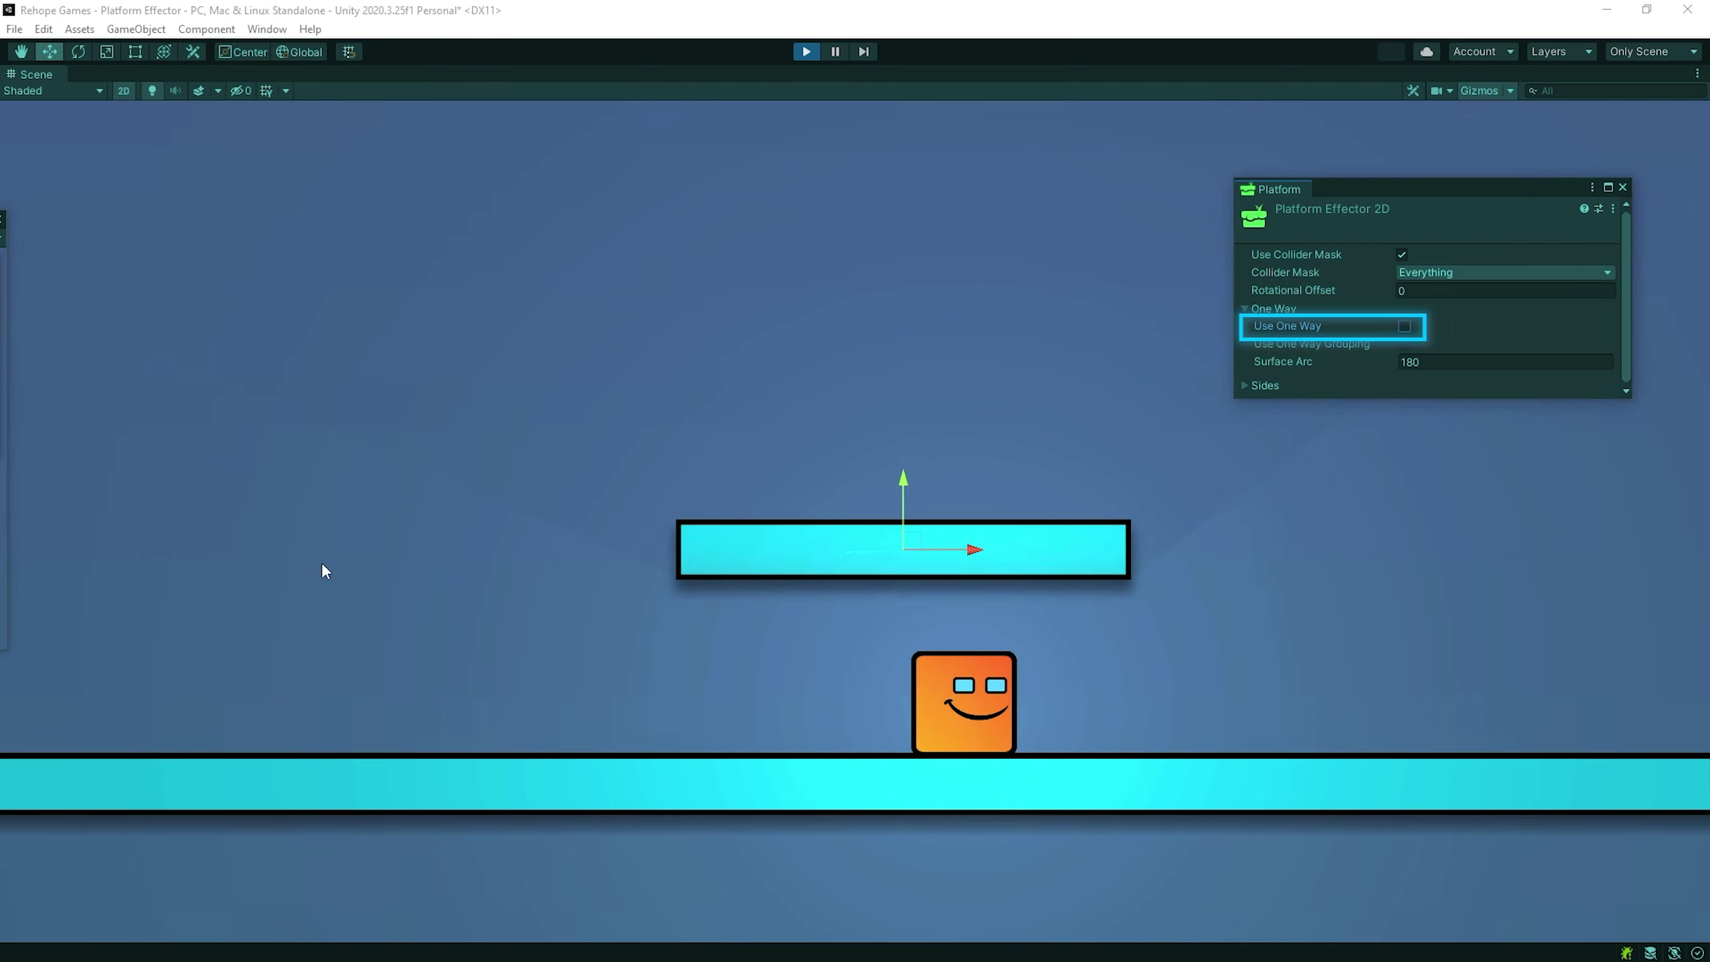
Step: Test moving and jumping under the platform with Use One Way disabled
key(Left)
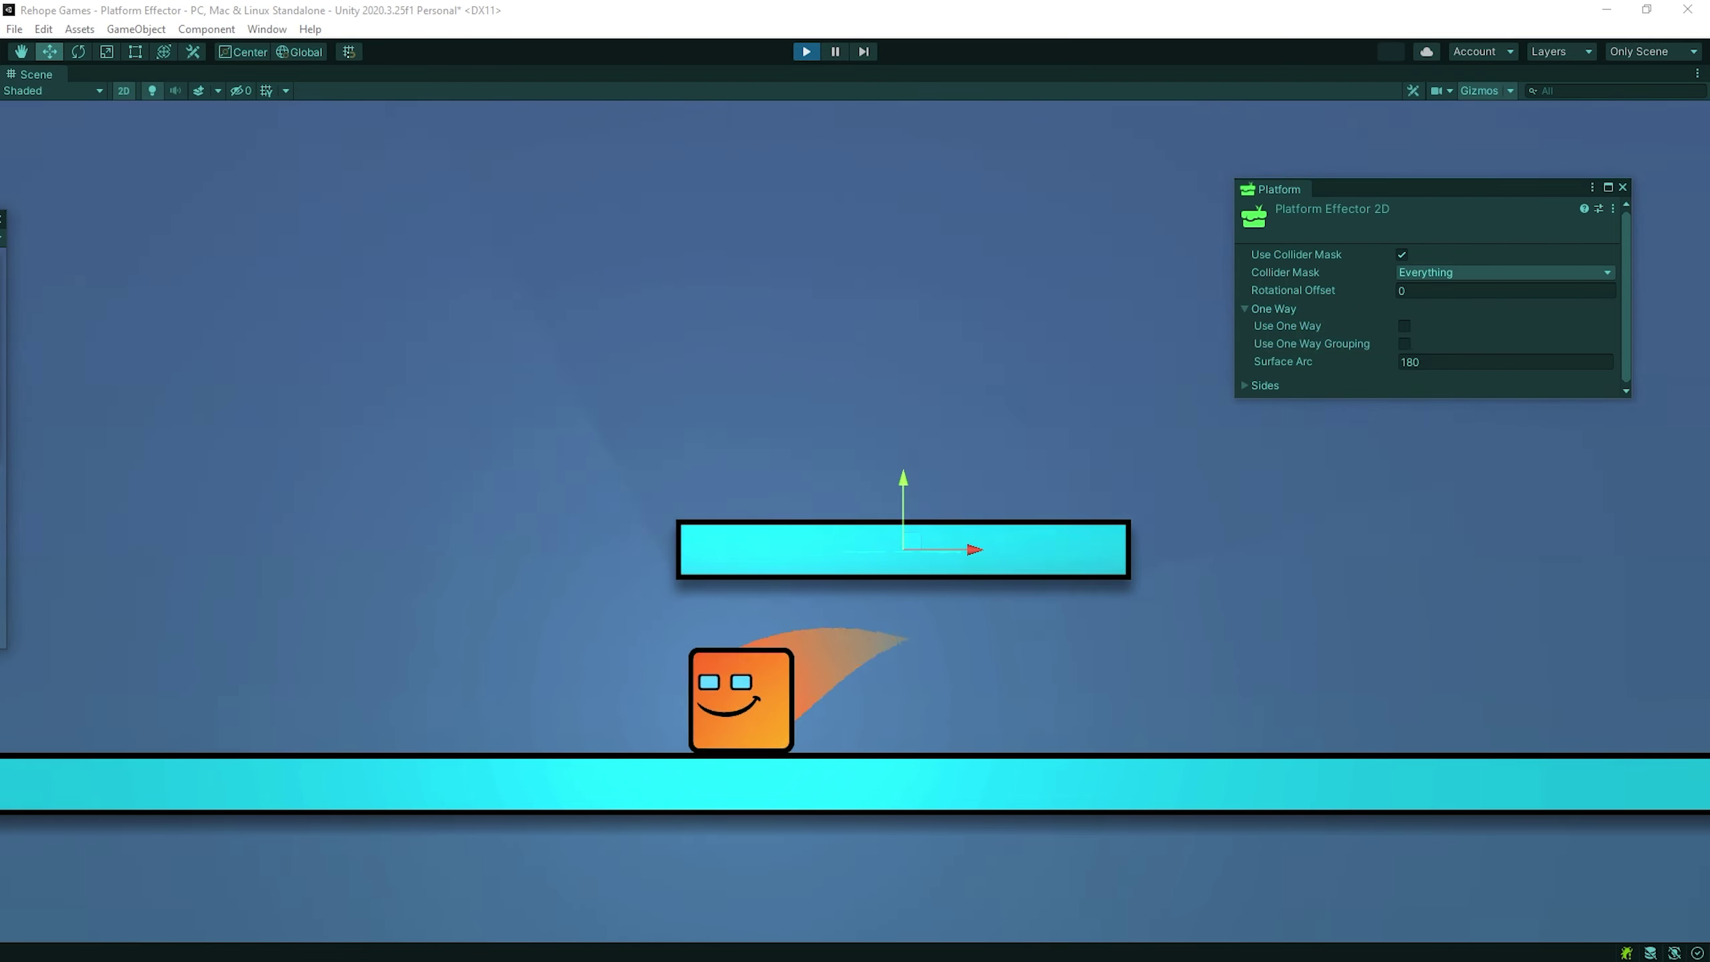
key(space)
key(space)
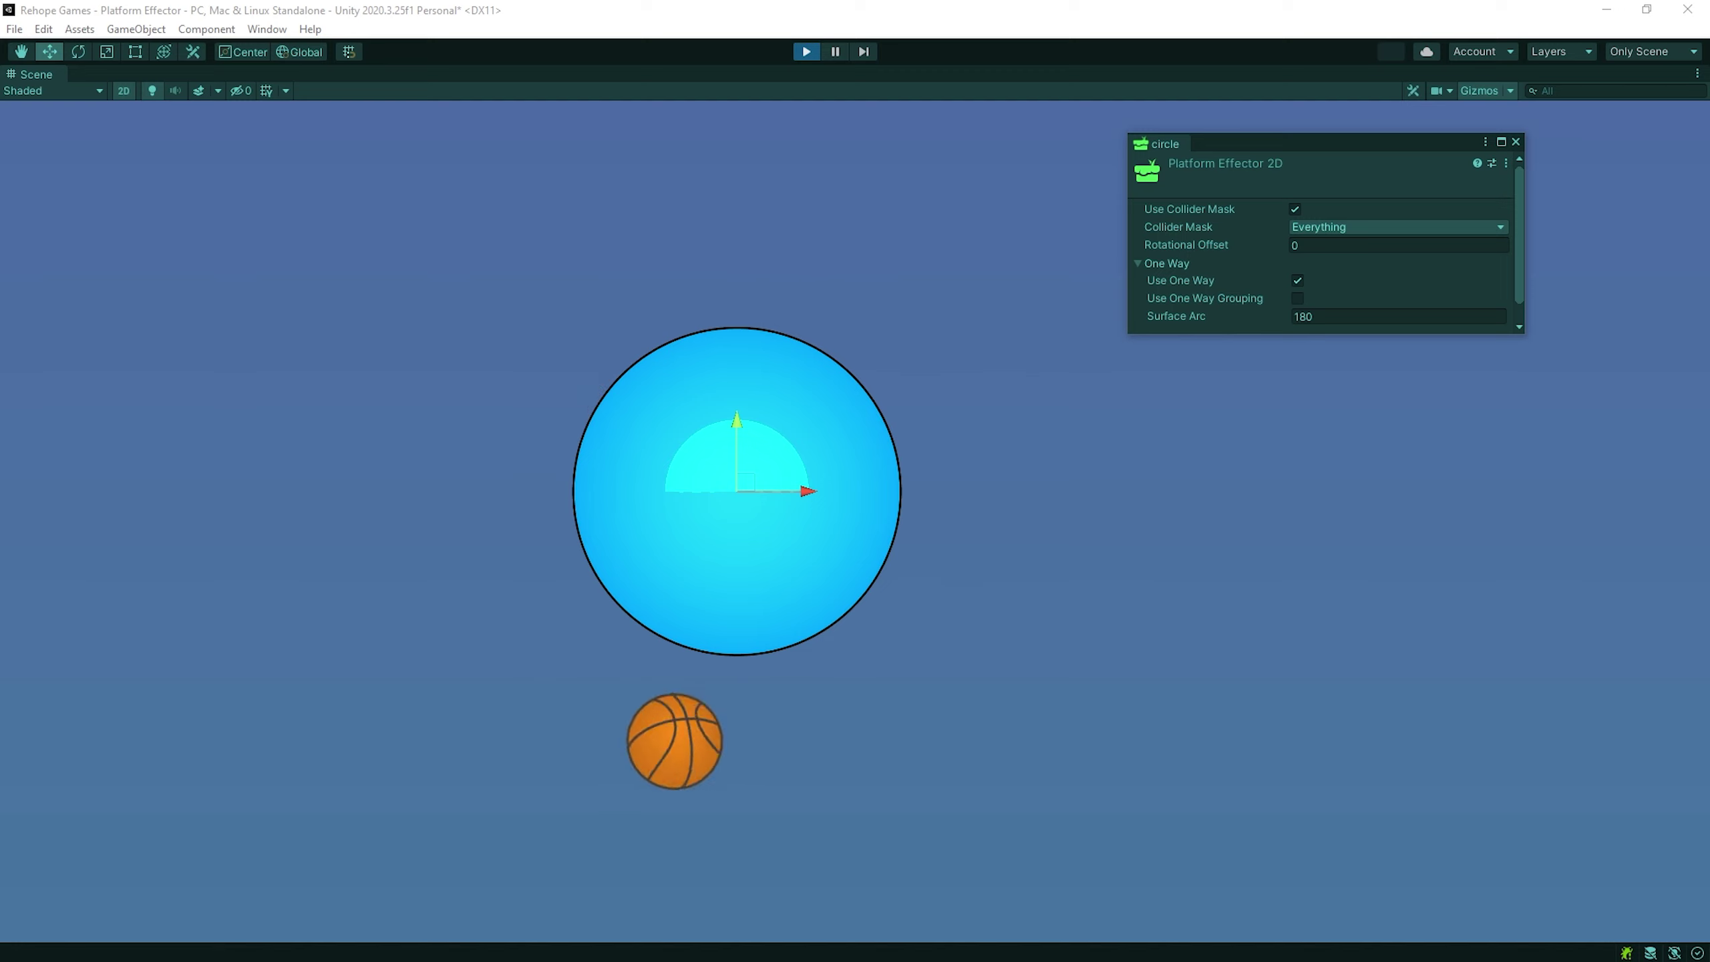
Step: Rotate the circle's effector arc by varying its Rotational Offset, and set the offset to 90
drag(1286, 249, 1192, 244)
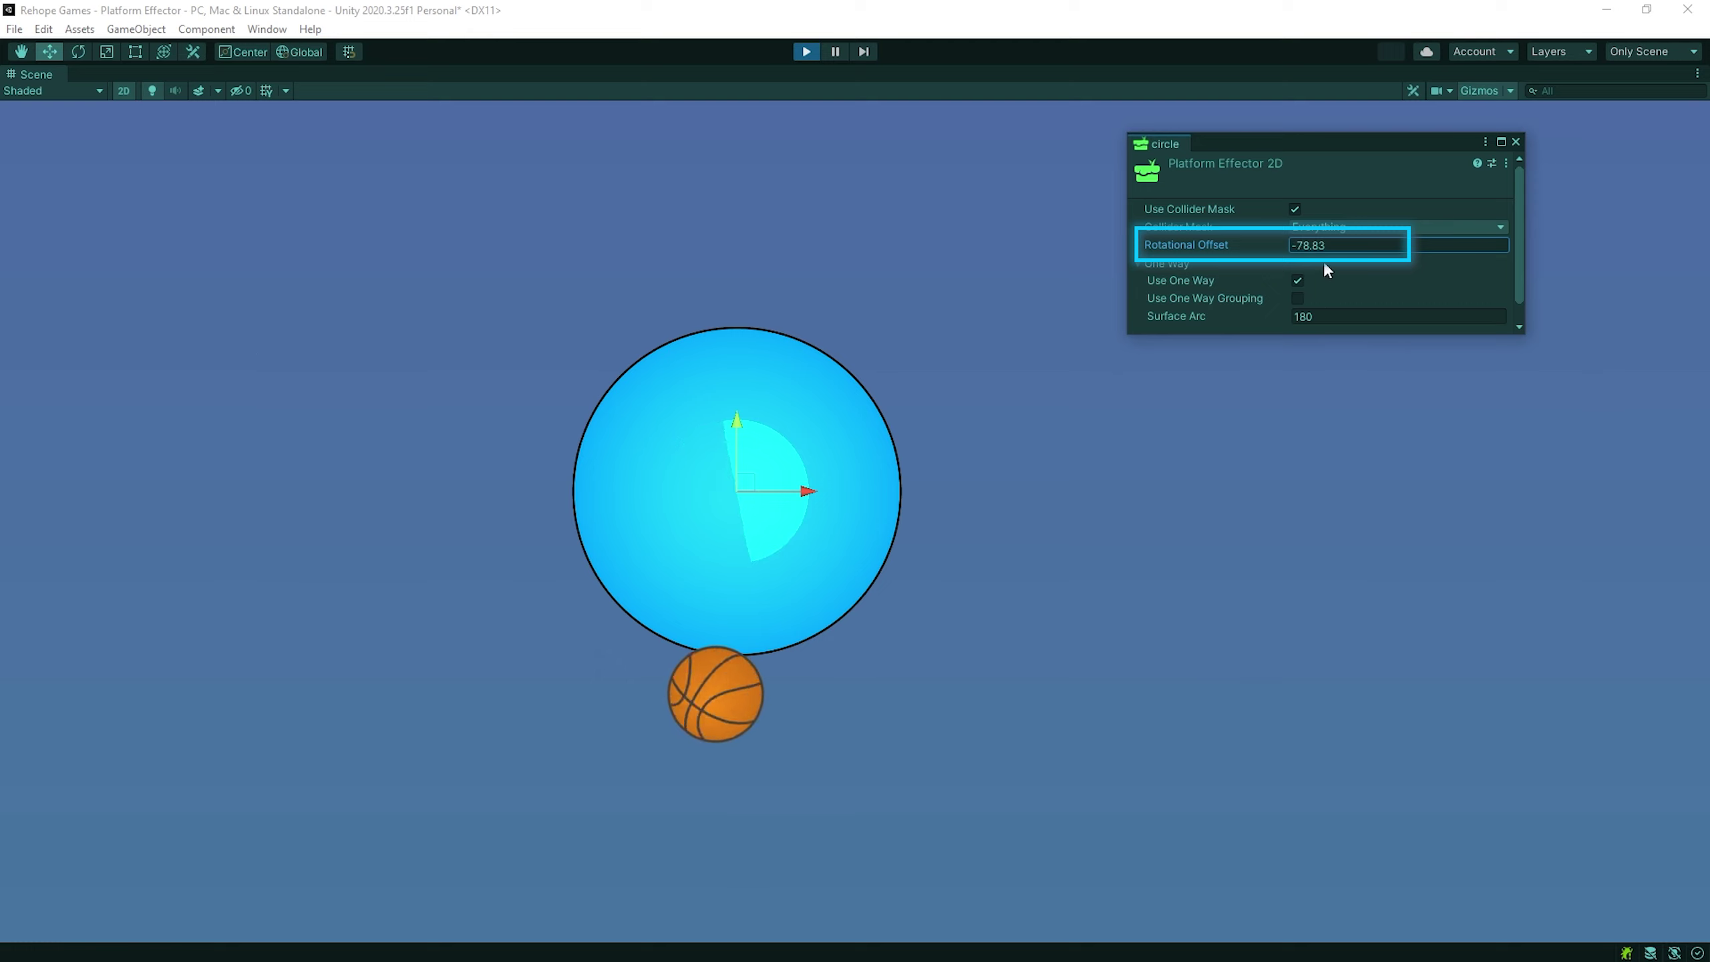
text(90)
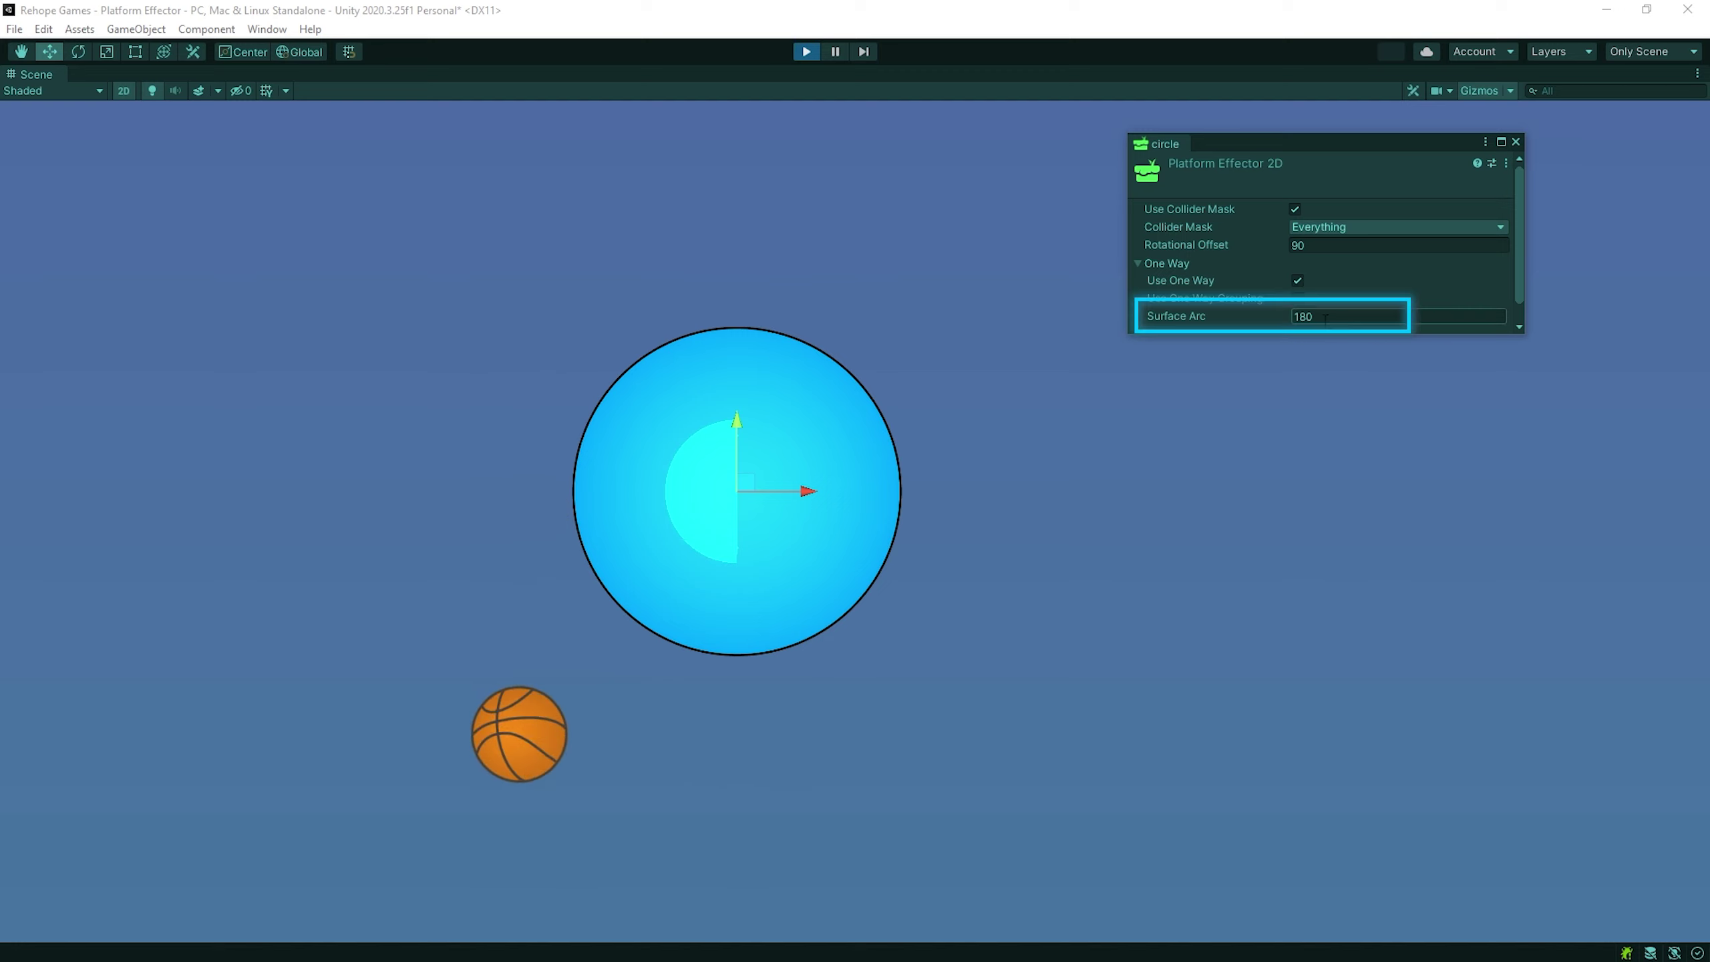
Step: Try Surface Arc values of 90 and 270 on the circle's platform effector, and set the arc to 360
text(90)
key(Return)
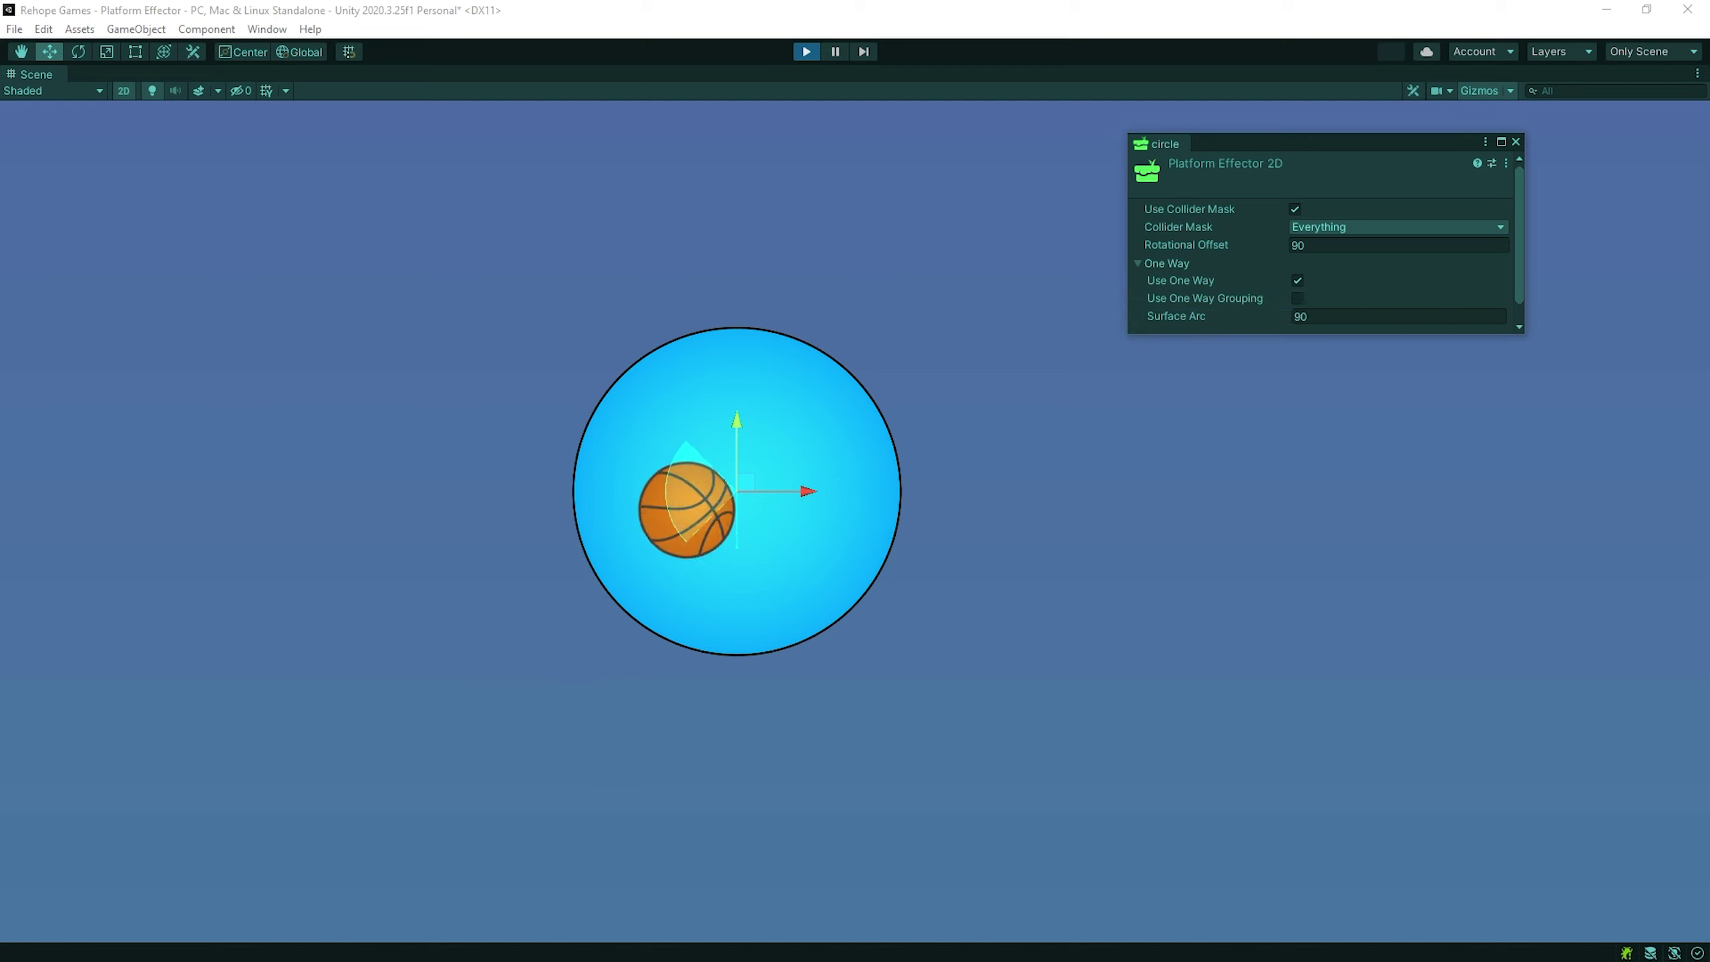
click(1340, 316)
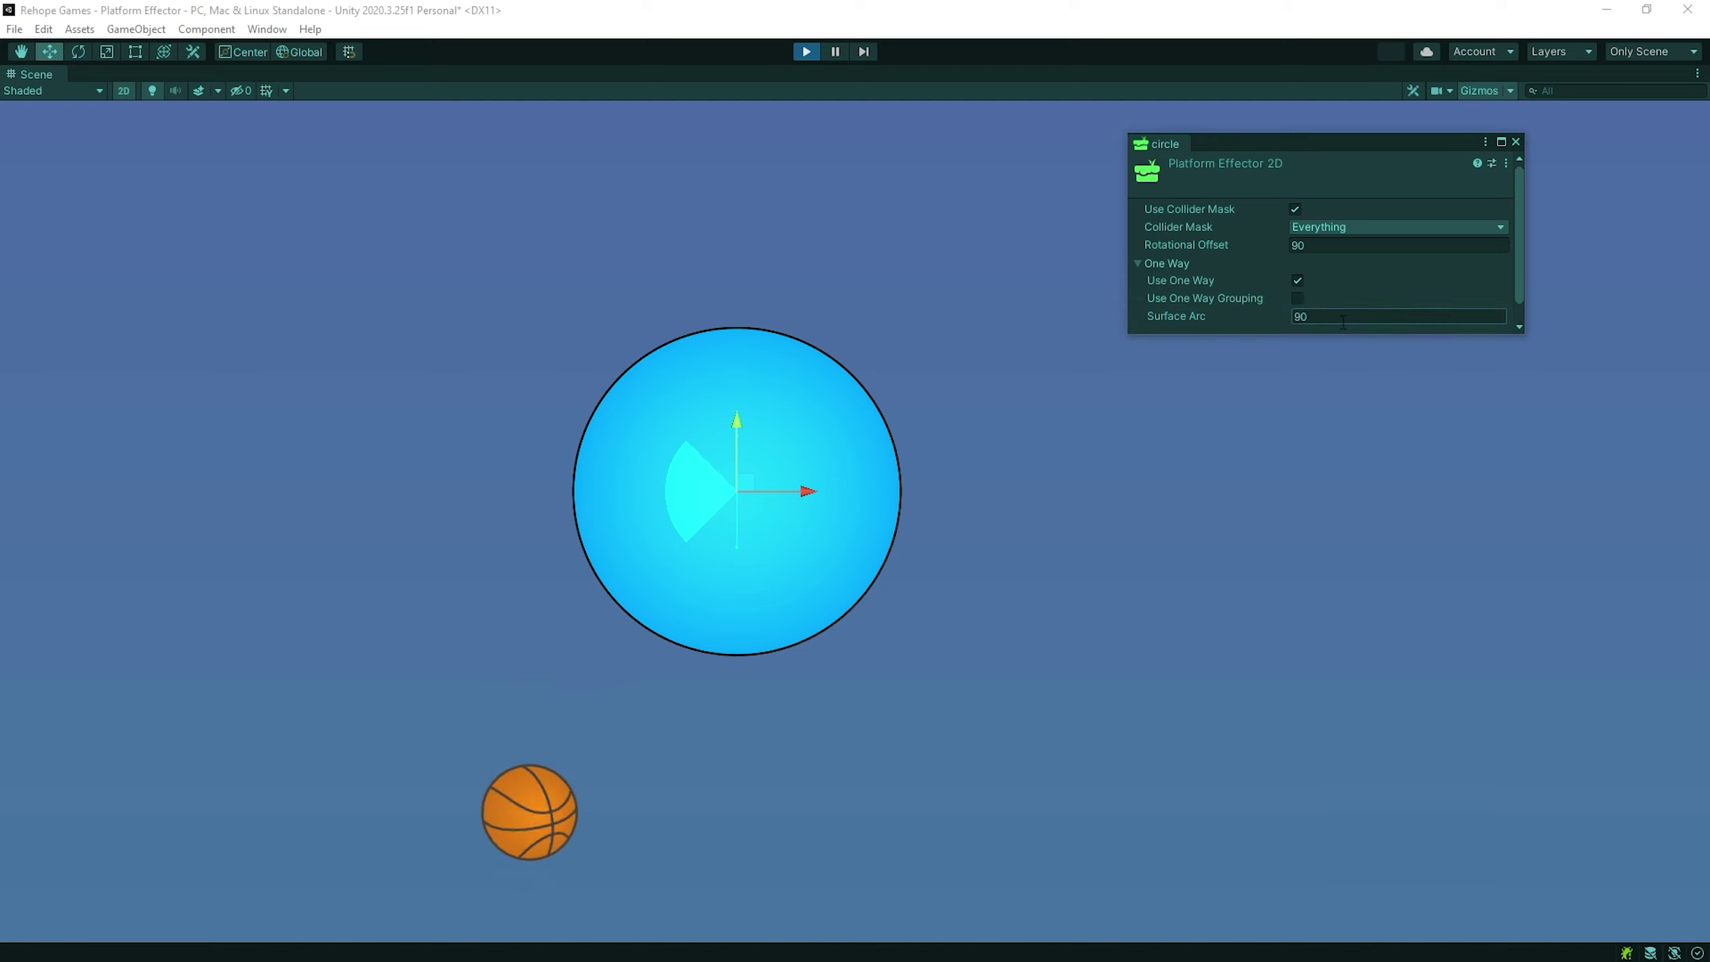
key(BackSpace)
text(270)
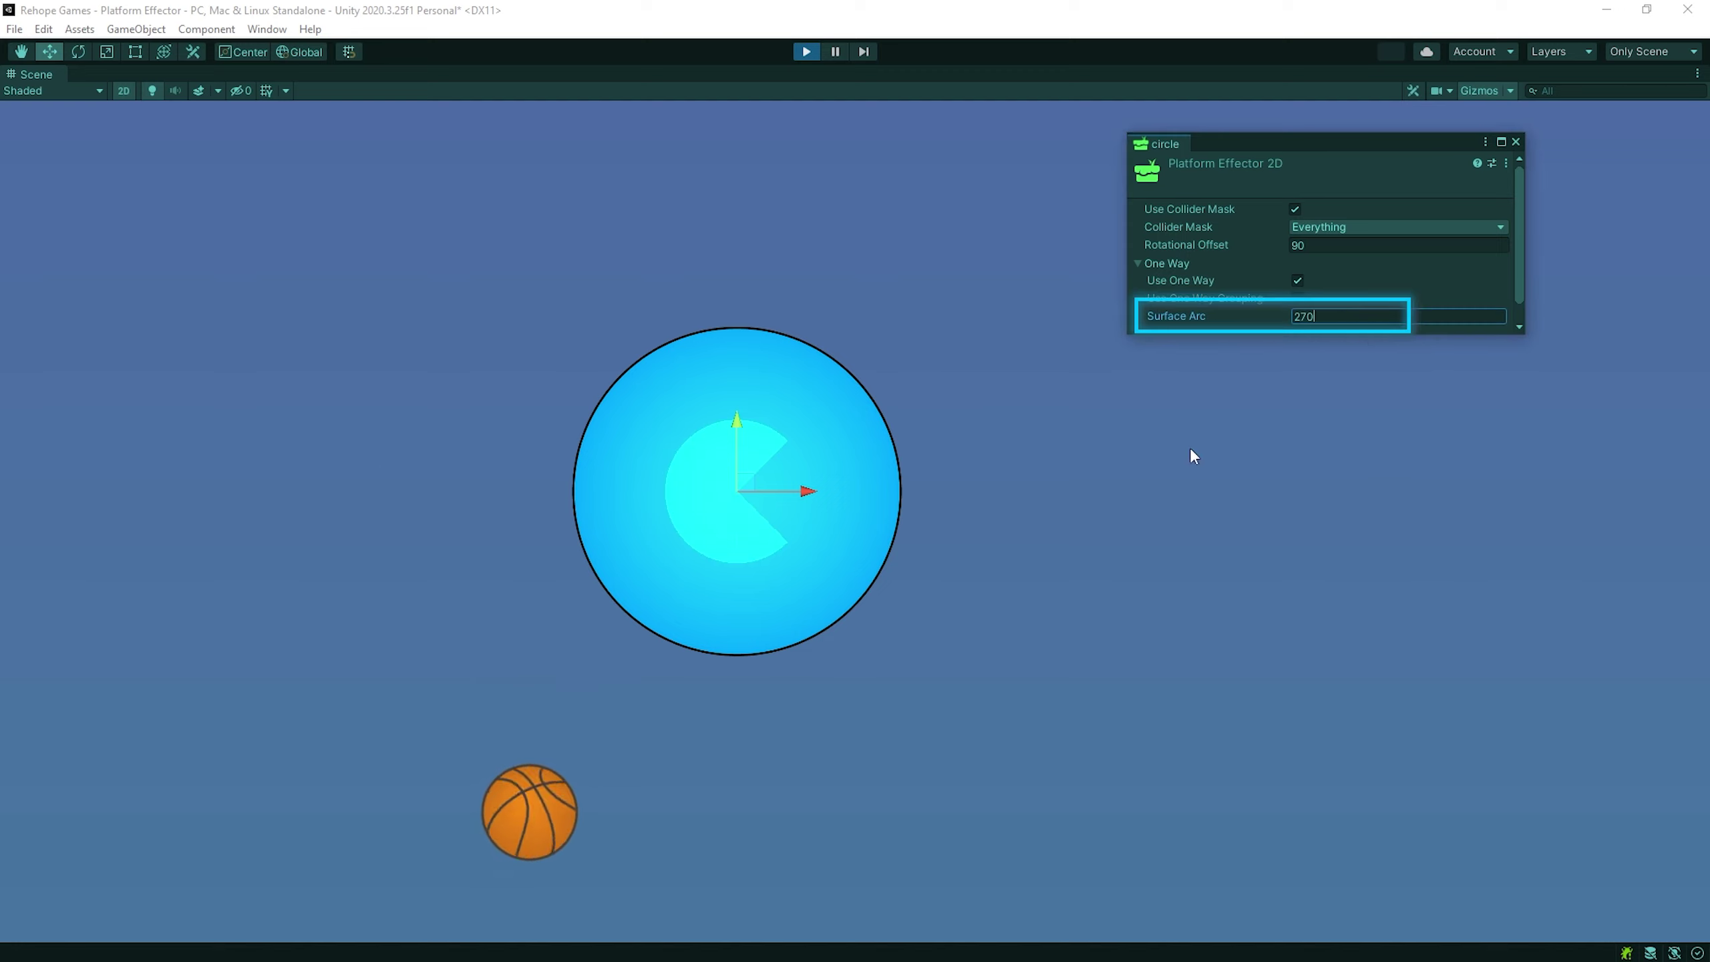
key(Return)
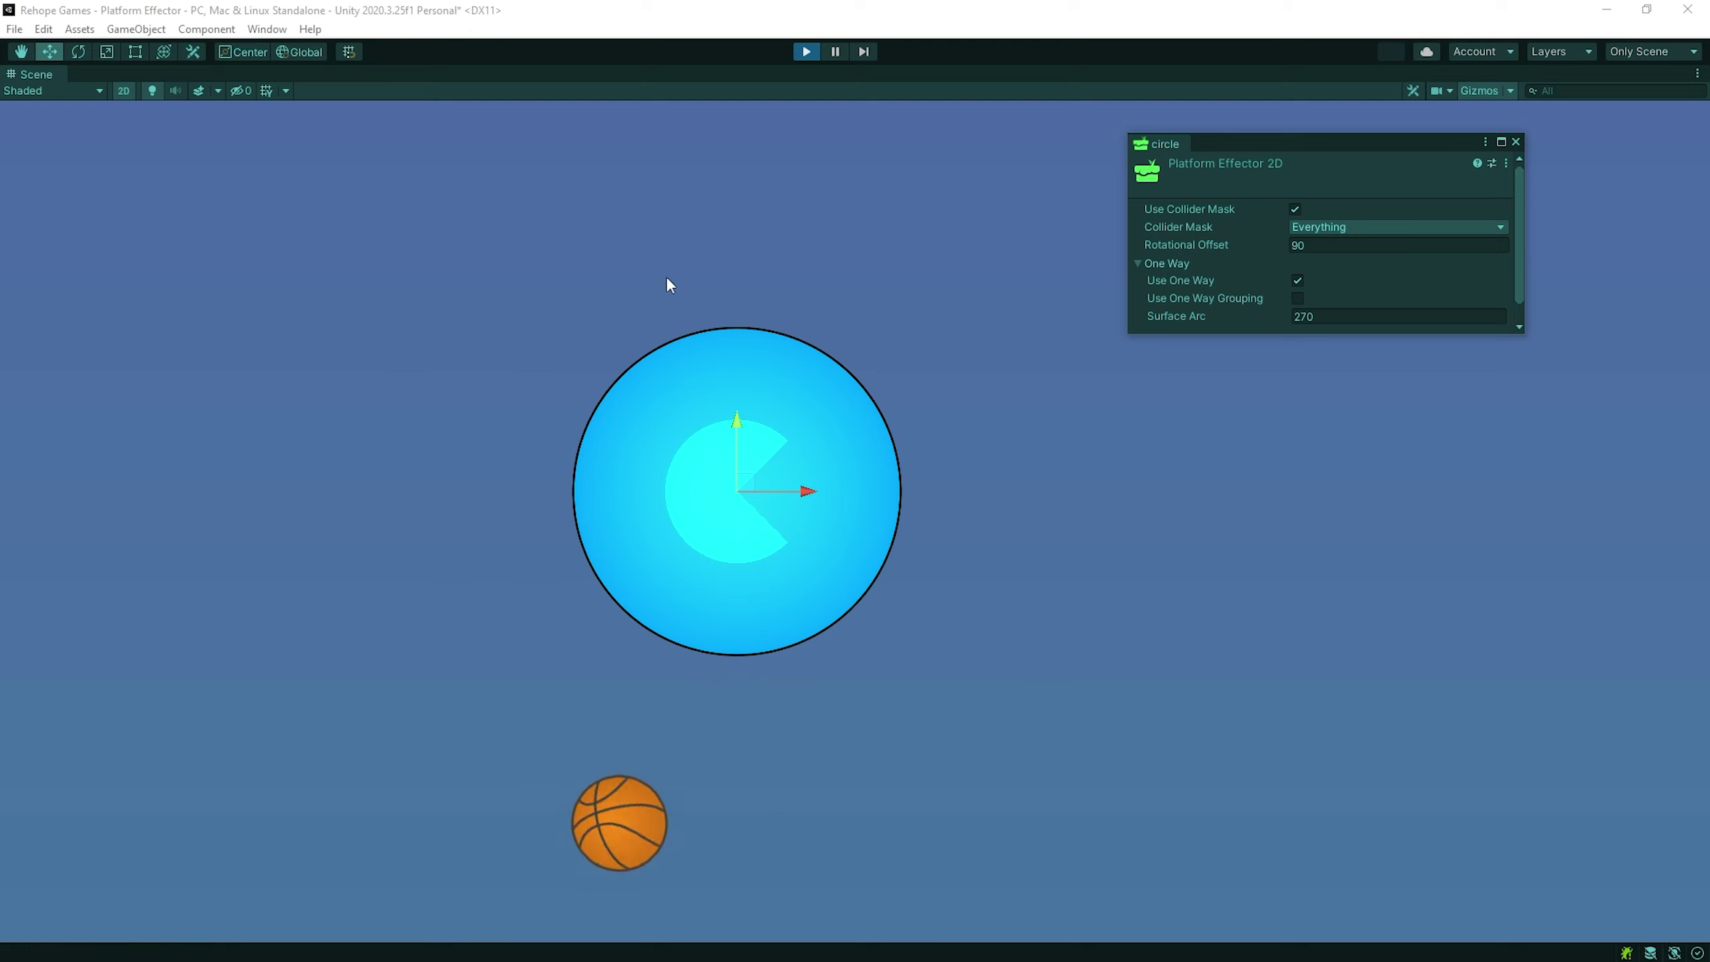
click(1344, 316)
text(360)
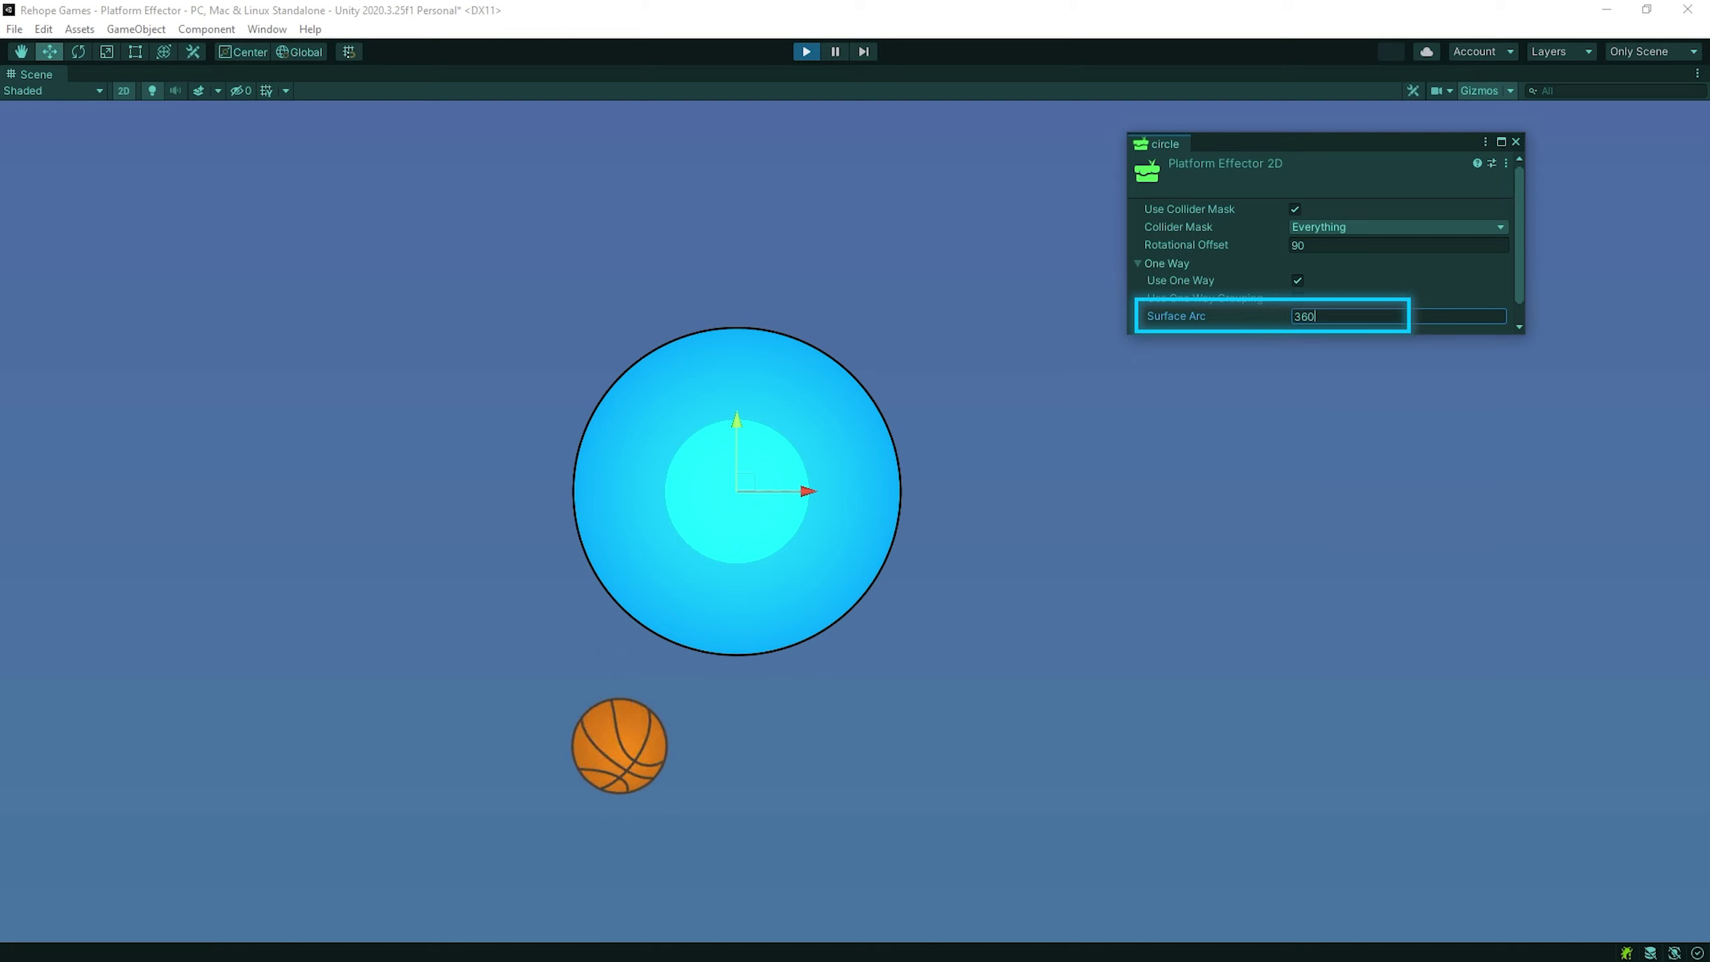
key(Return)
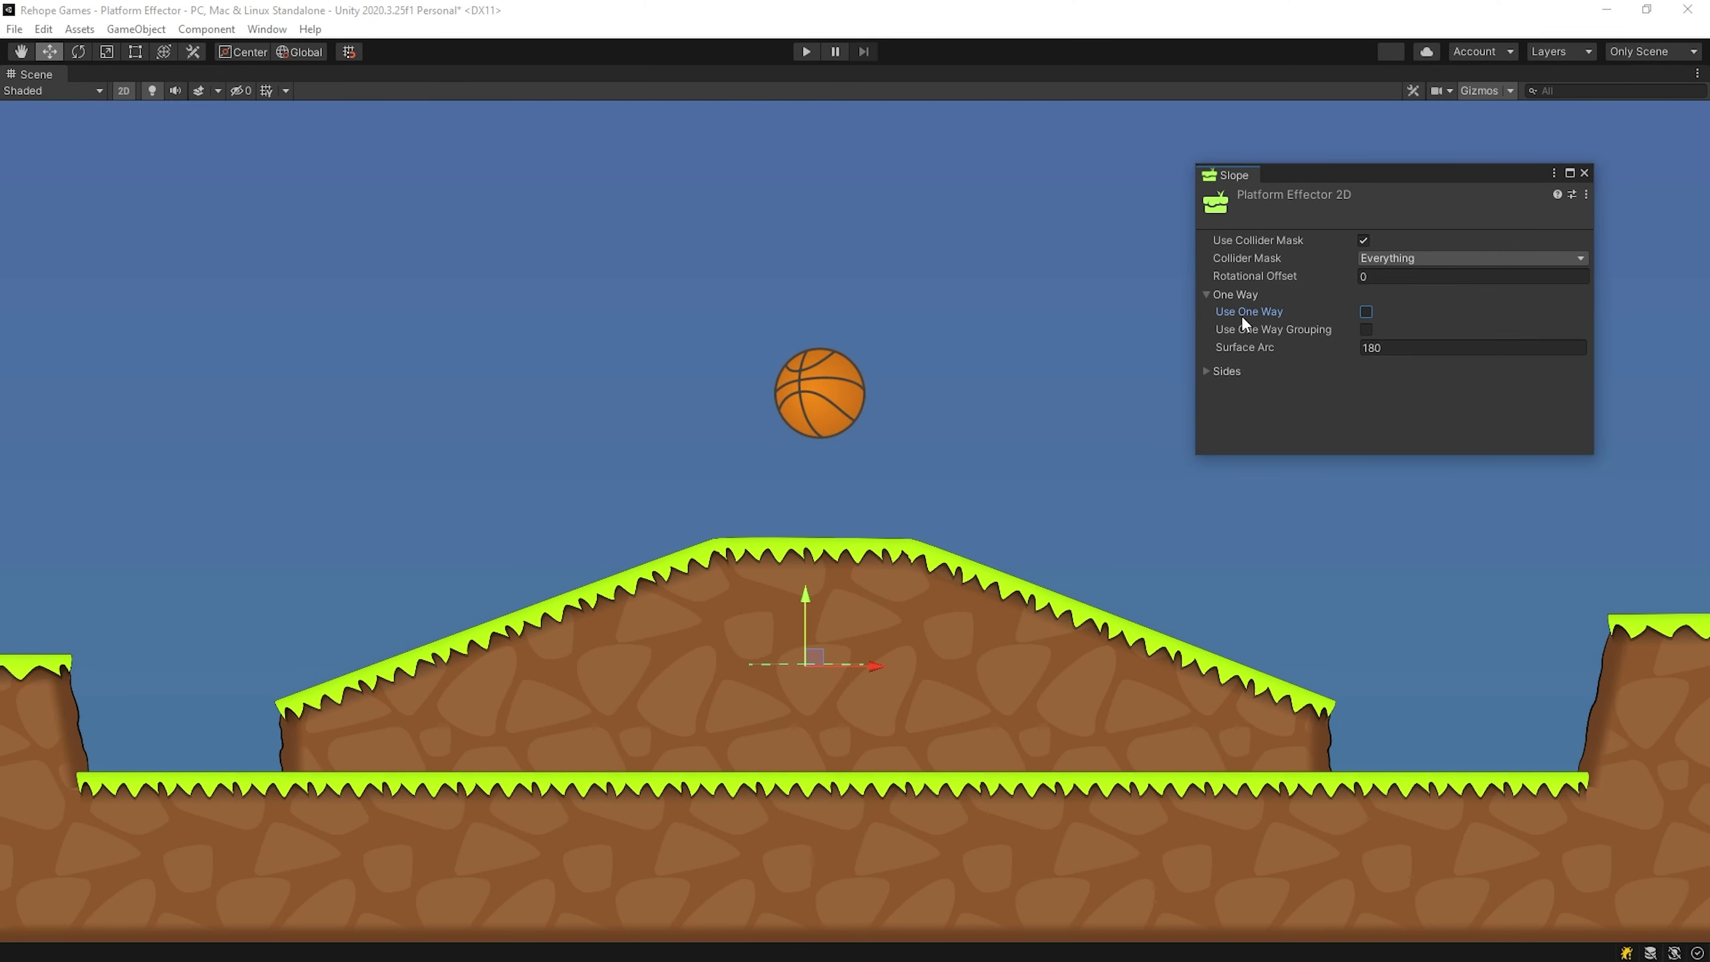
Step: Show the Sides settings of the slope's platform effector and open the physics material assigned to the ball's Circle Collider 2D
click(1205, 295)
click(1207, 310)
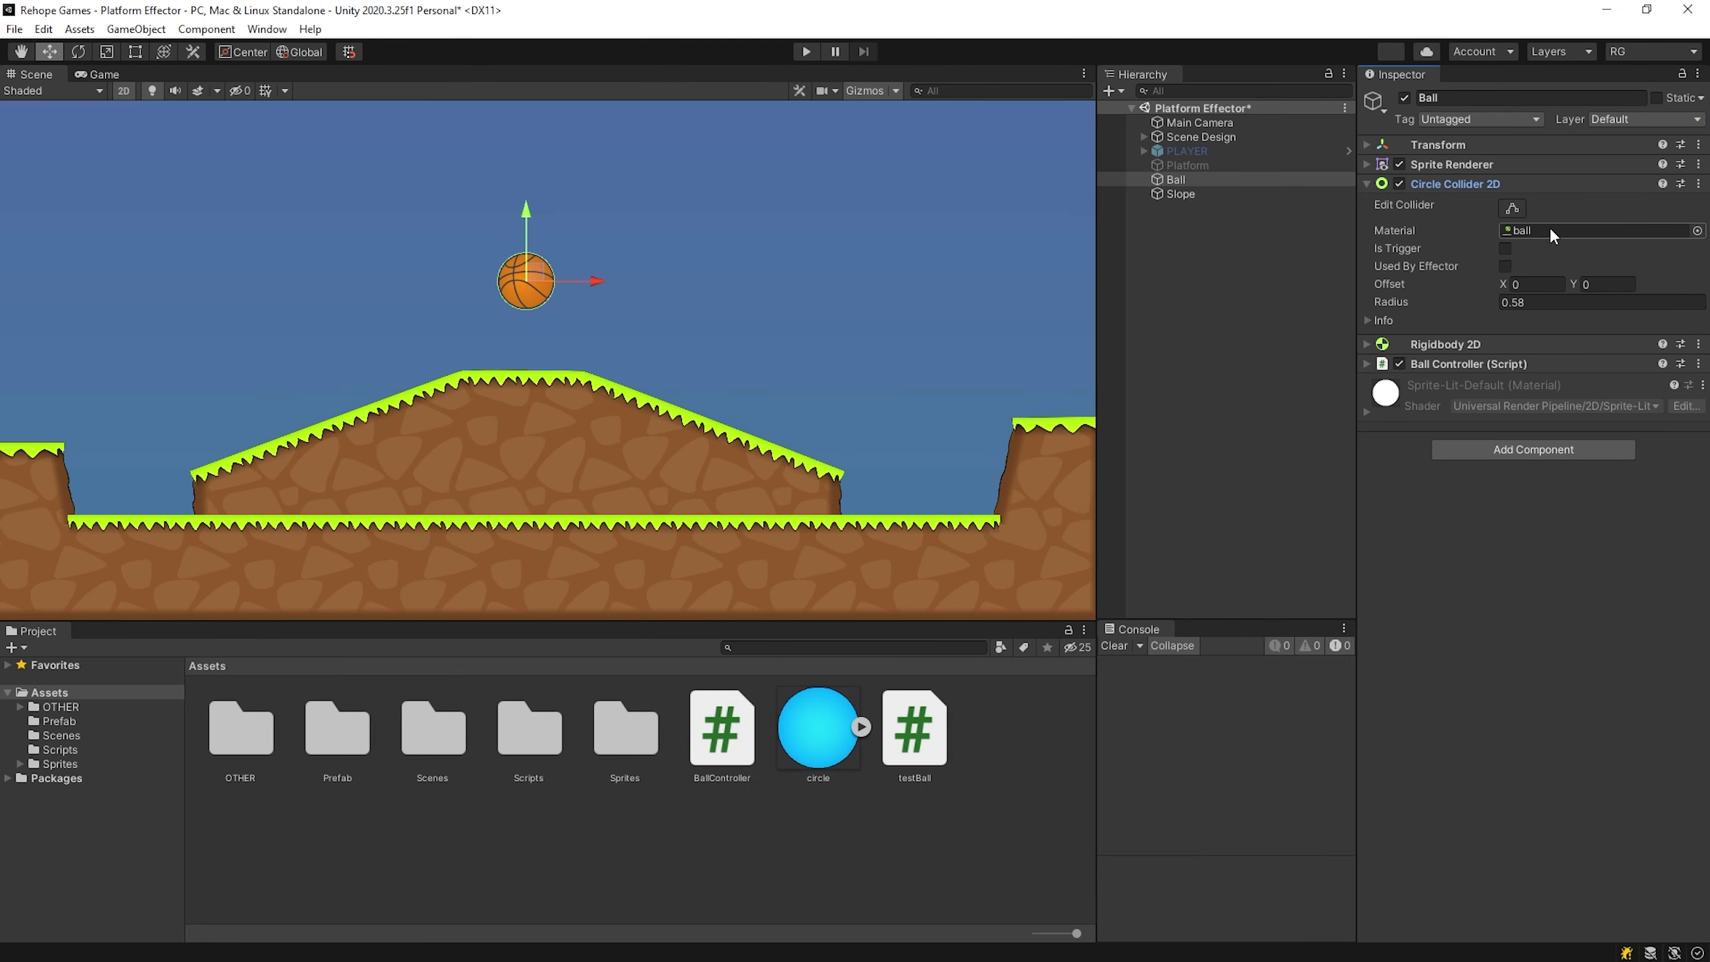
double_click(1550, 227)
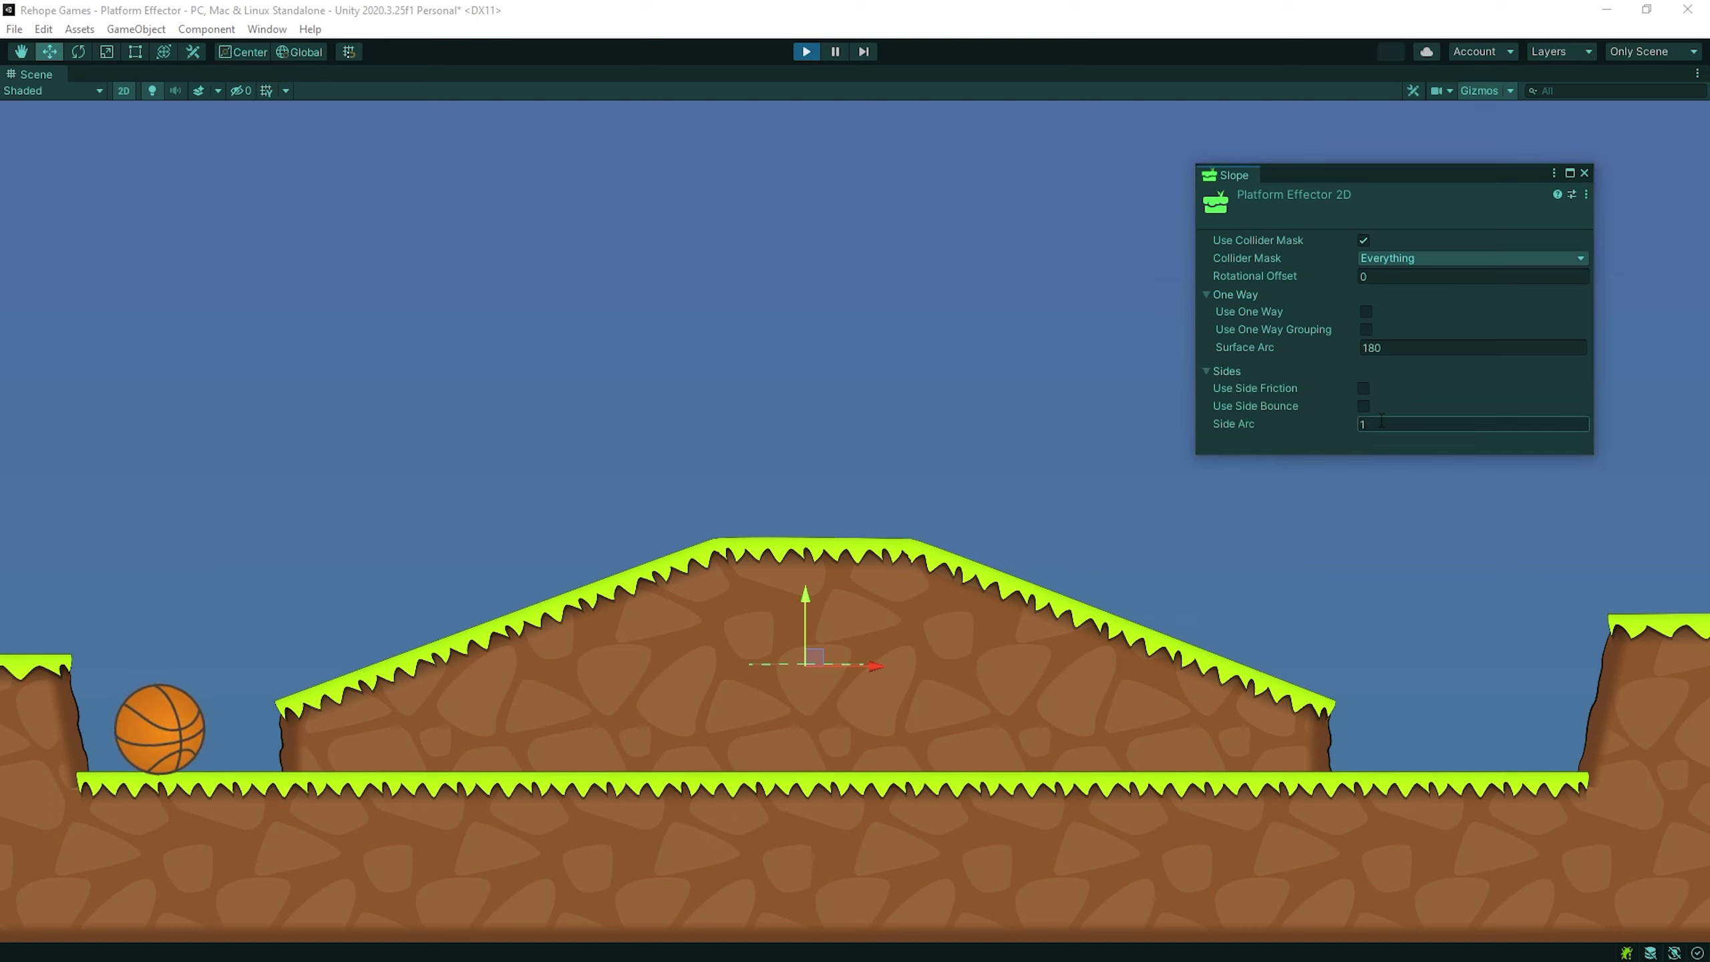
Step: Set the slope effector's Side Arc to 180 and try Use Side Friction and Use Side Bounce in turn, leaving only Use Side Bounce enabled
text(80)
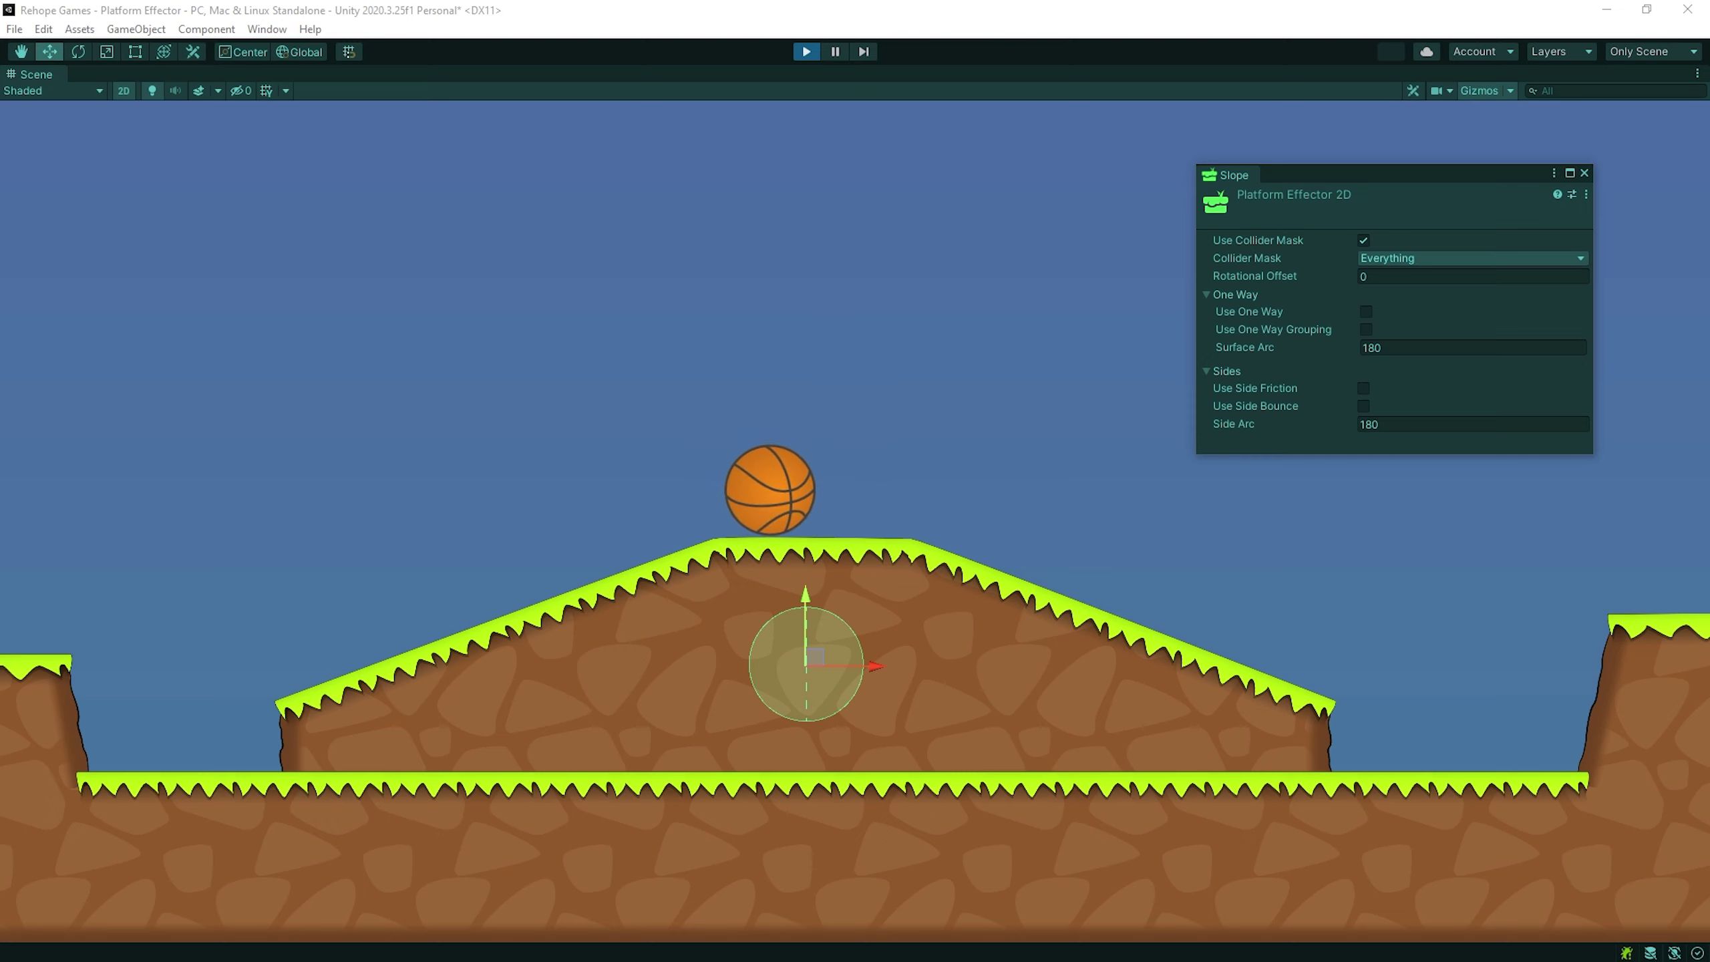
click(1365, 388)
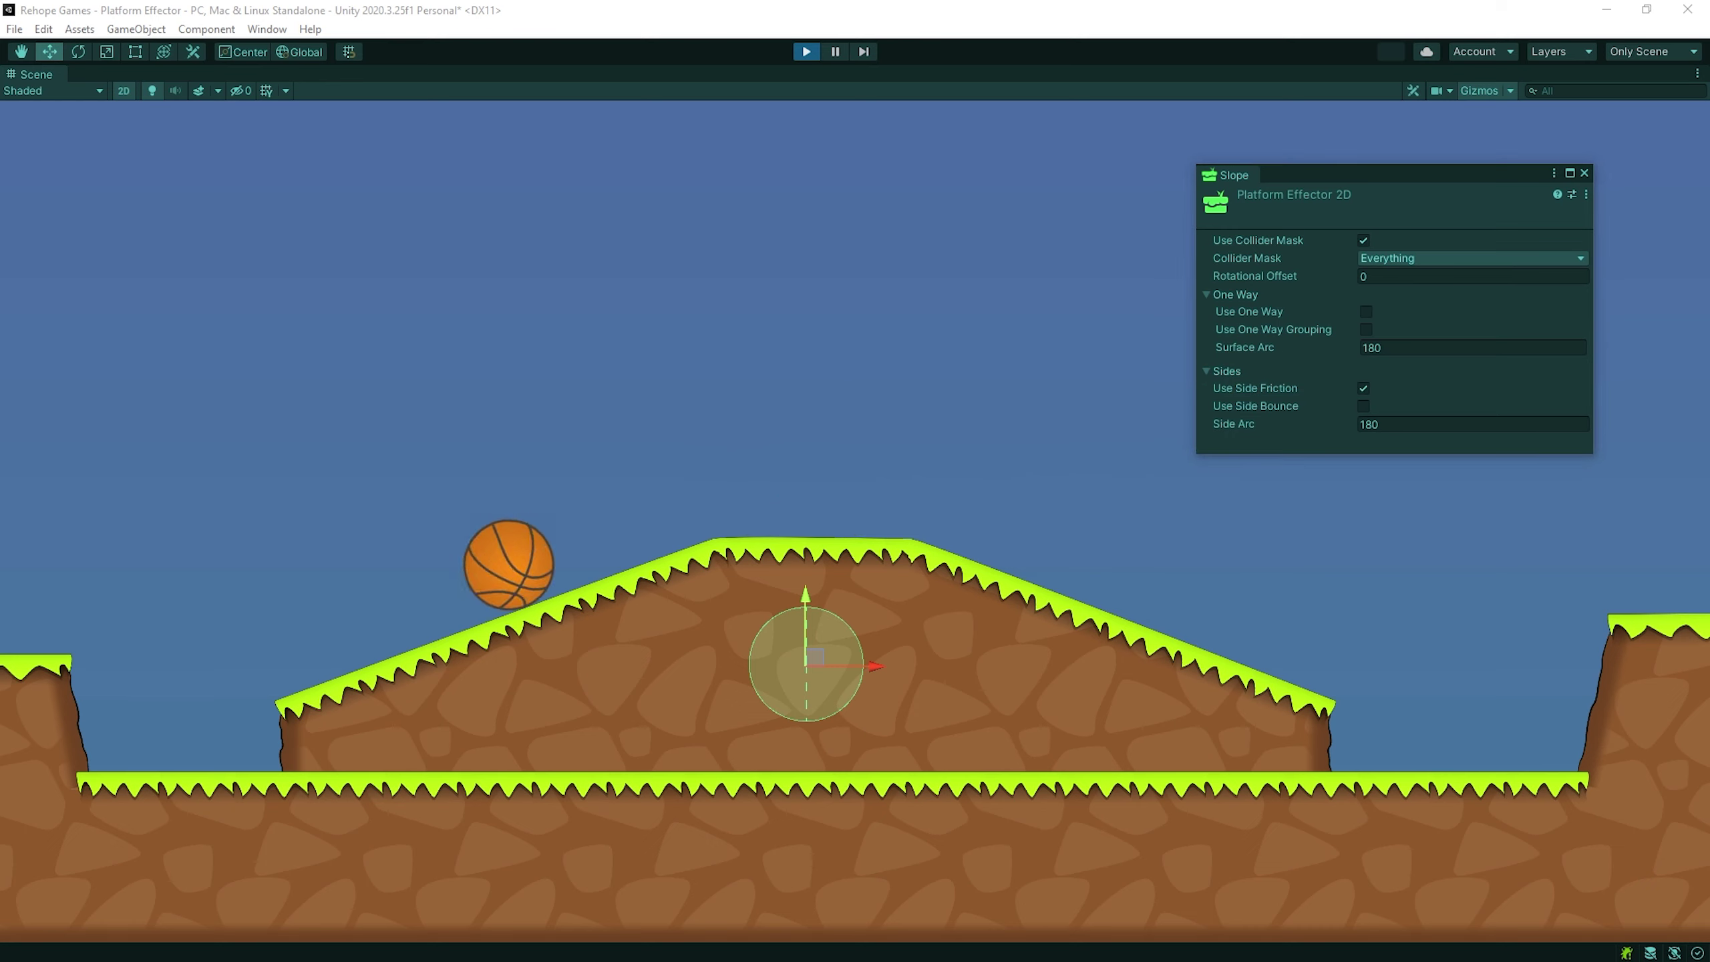
click(1365, 404)
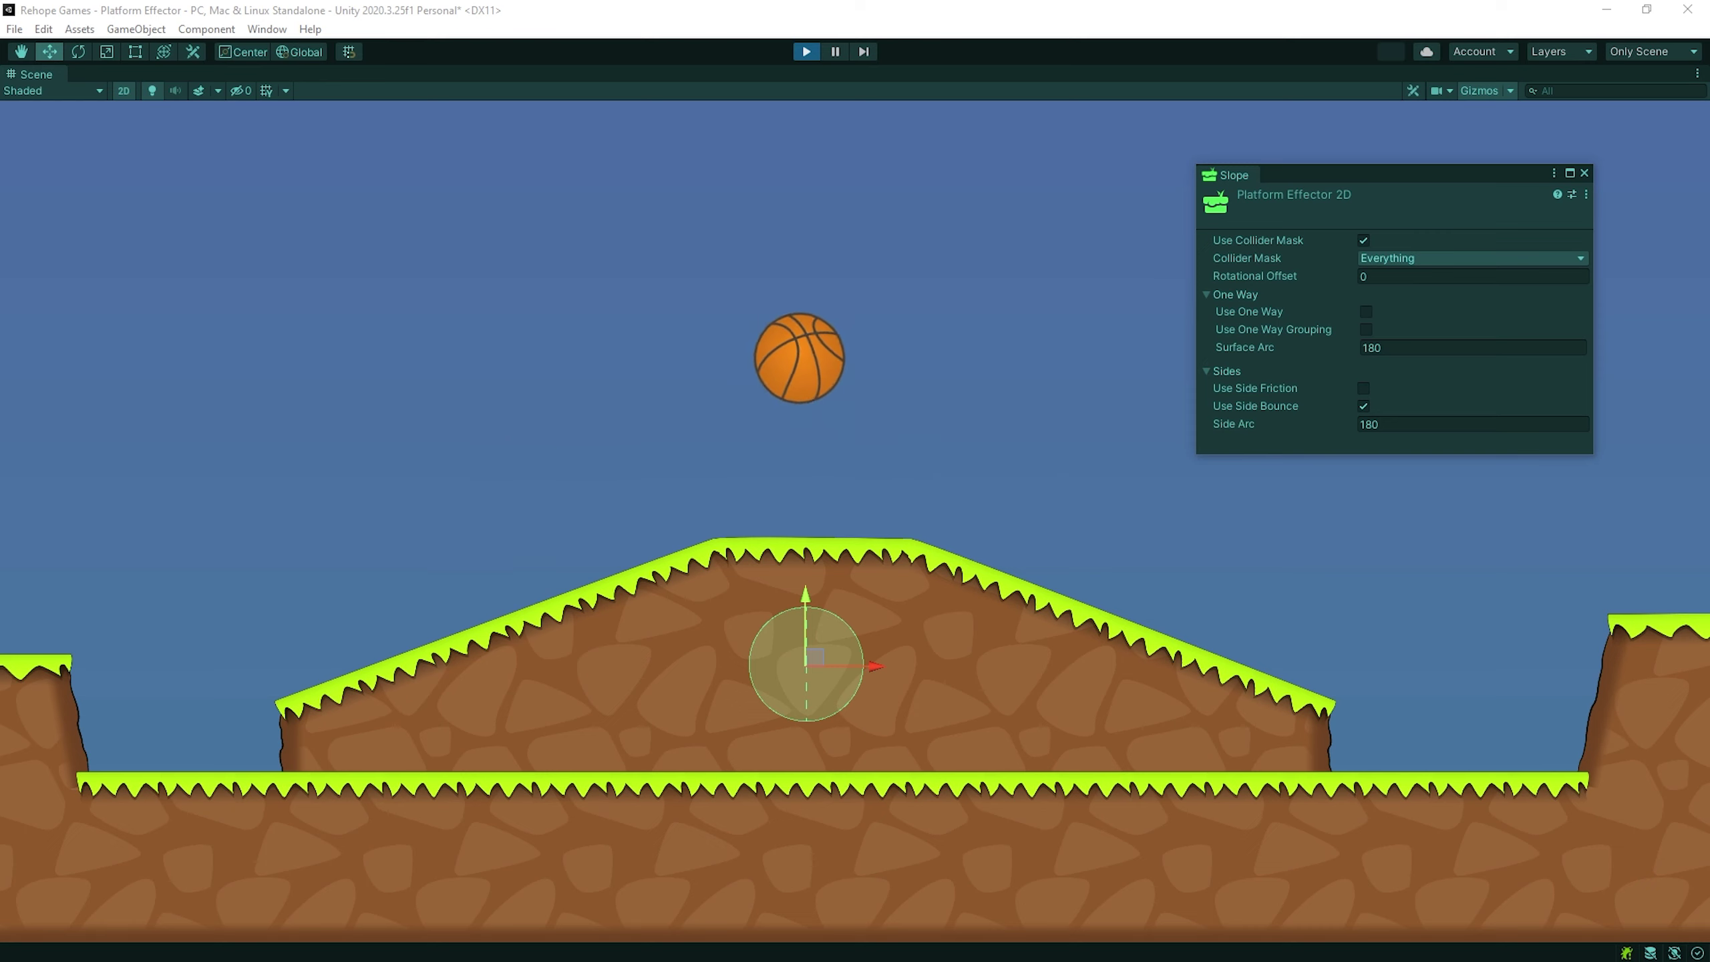
Step: Set the Side Arc of the slope's platform effector to 160
click(1371, 423)
text(160)
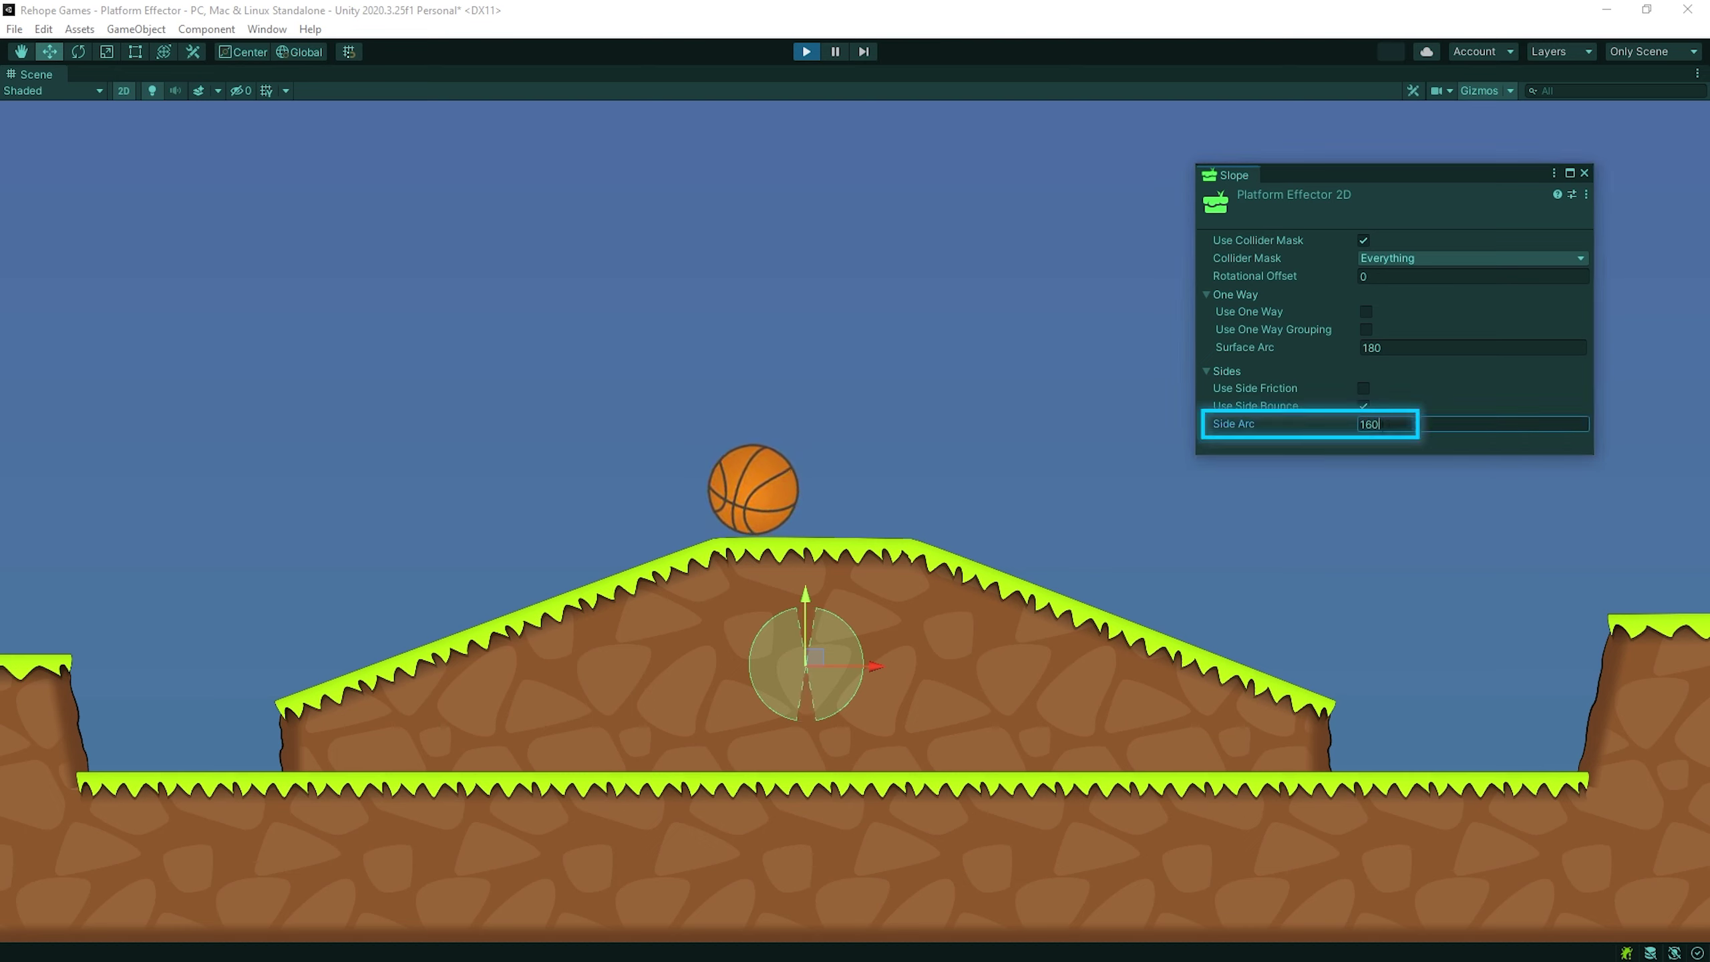
key(Return)
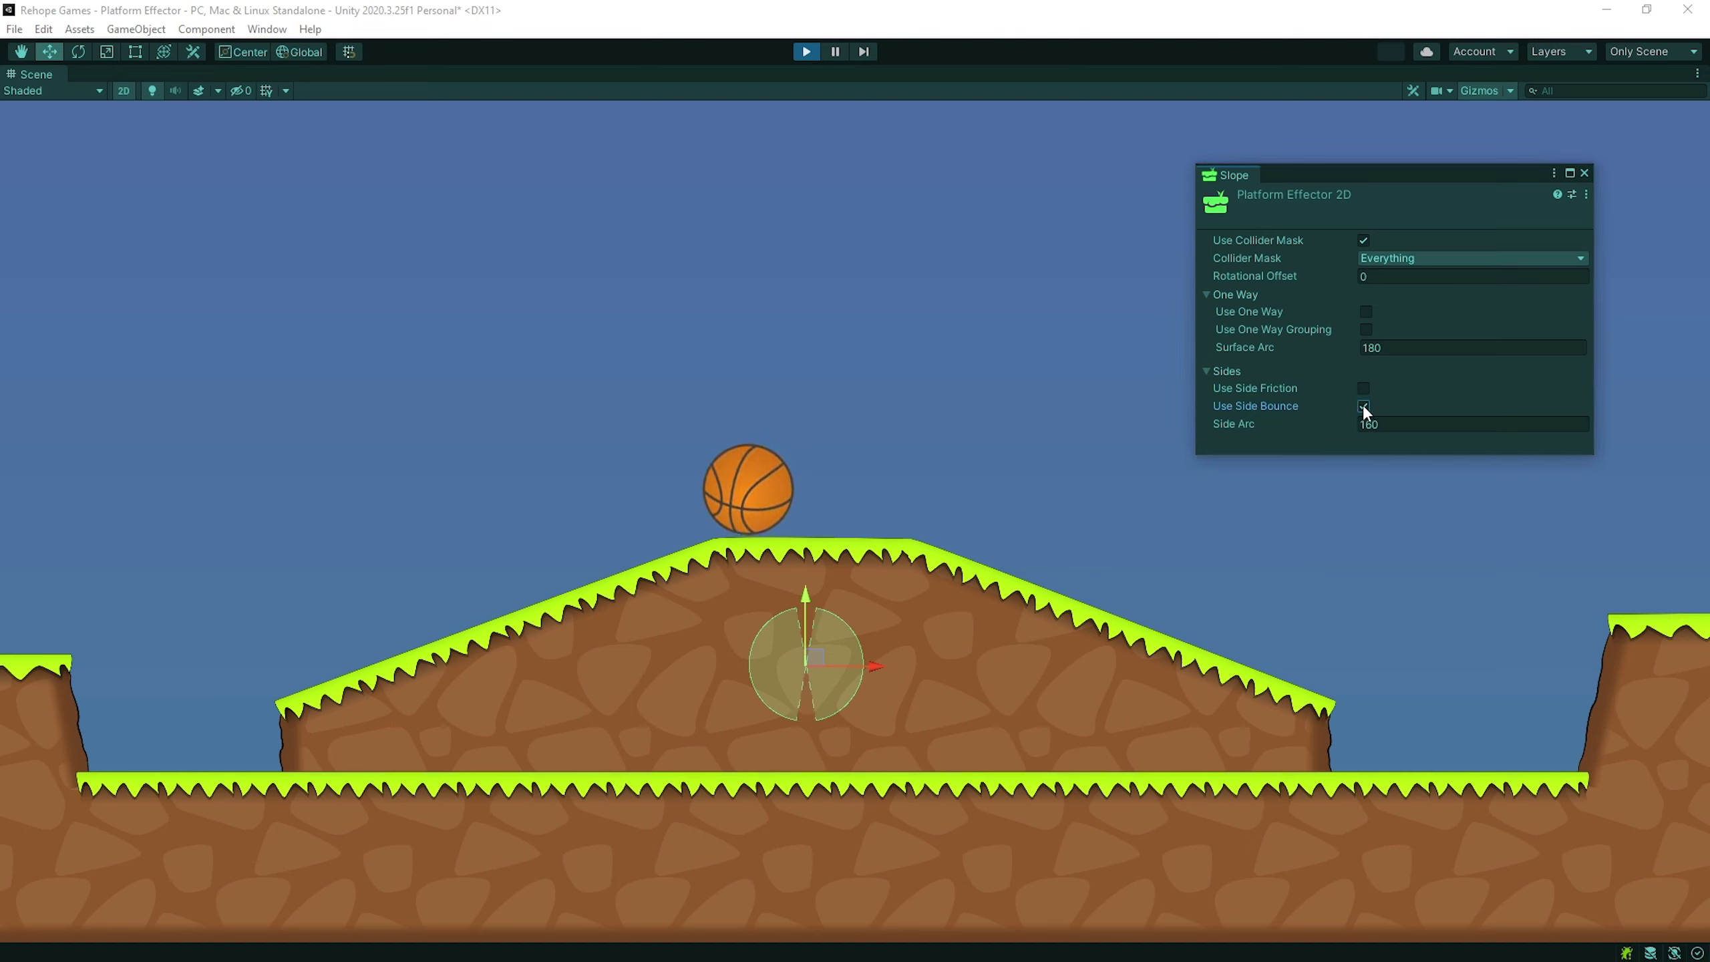